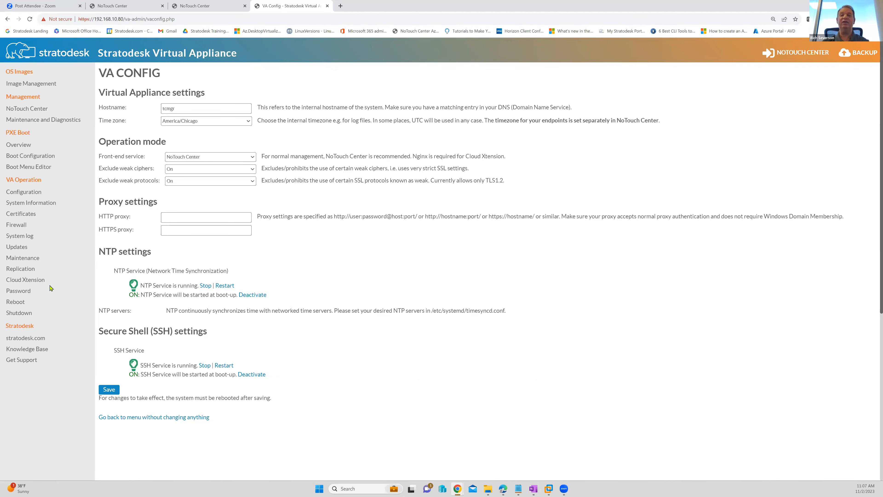
Review the virtual appliance's Replication settings and its Cloud Xtension settings
left_click(28, 269)
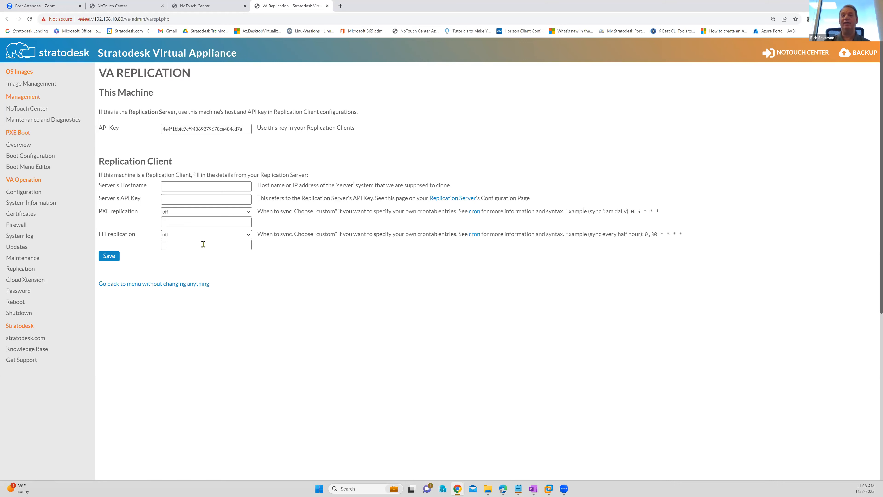
left_click(35, 284)
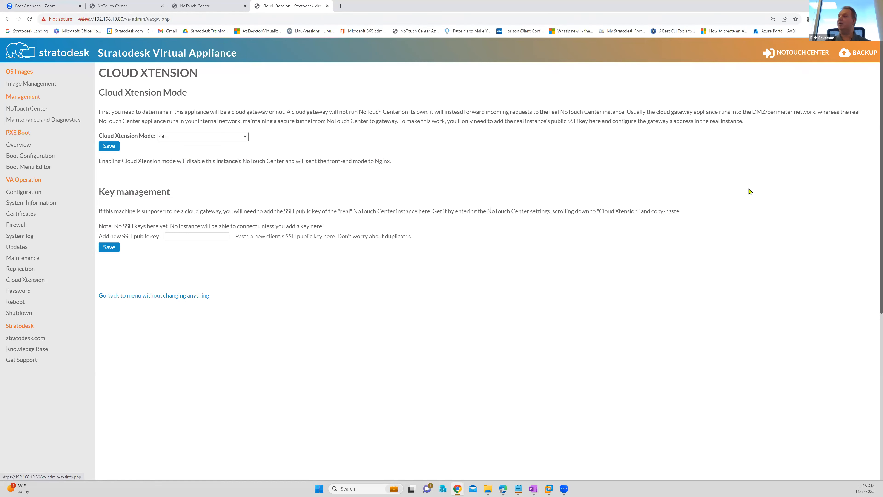
Open NoTouch Center from the virtual appliance page and submit the login with the username and account password
left_click(808, 60)
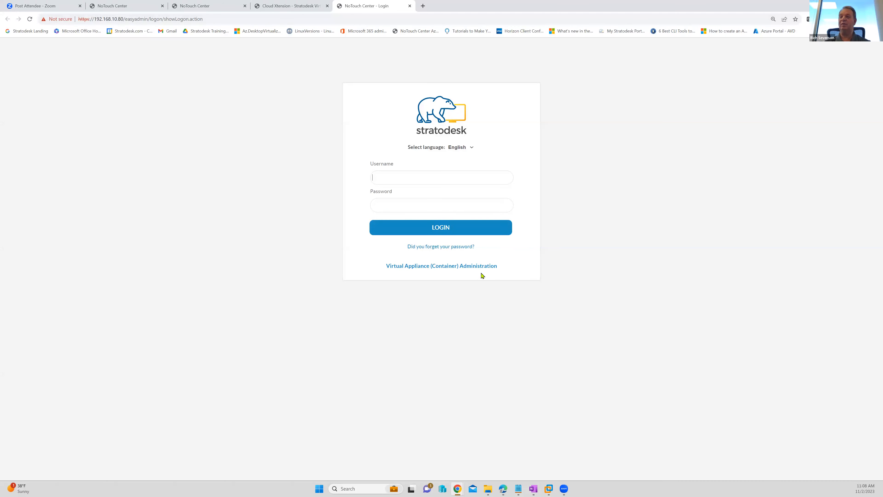
left_click(404, 180)
type("Rich")
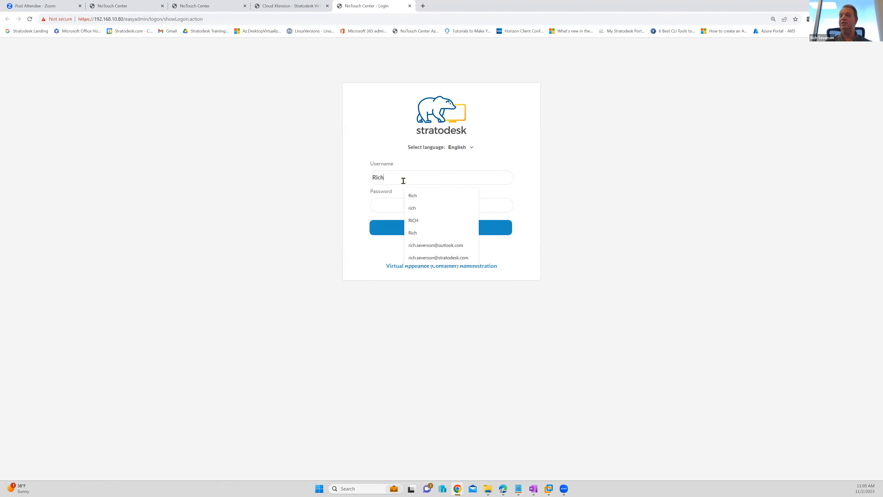
key("Tab")
type("********")
key("Return")
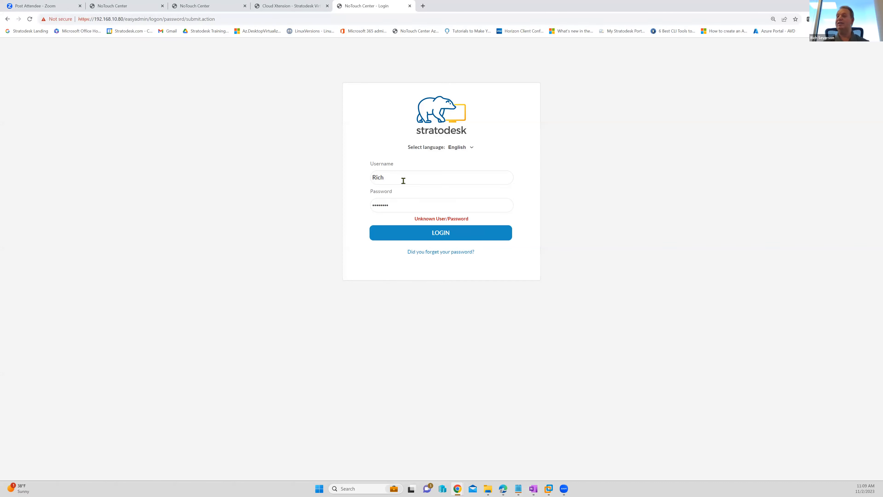
Re-enter the account password and log in to NoTouch Center
left_click_drag(403, 205, 360, 208)
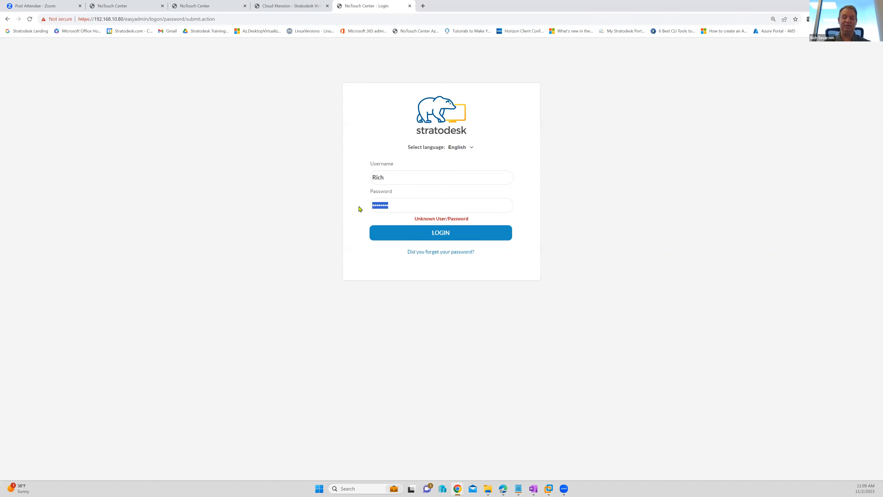
type("*")
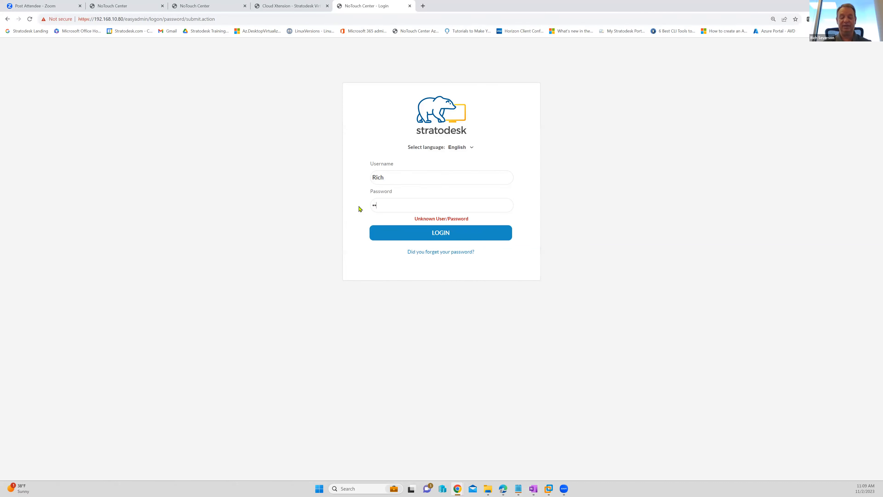
type("*******")
key("Return")
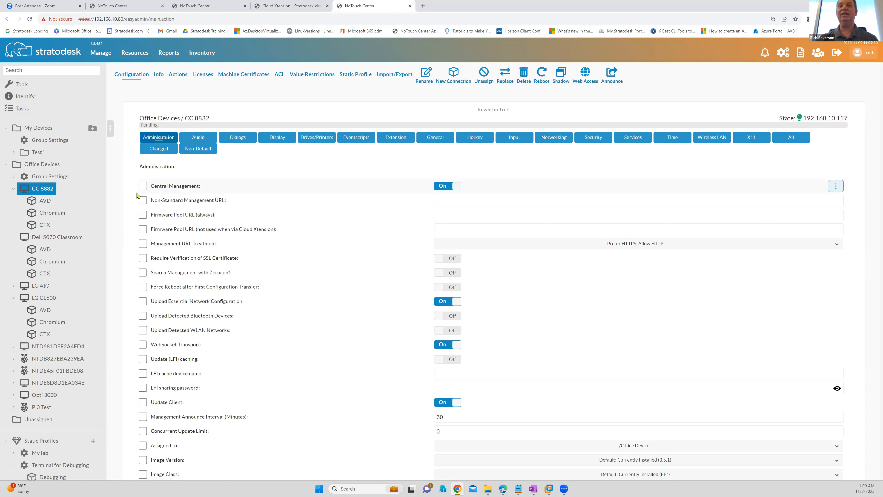
Set the connection mode of the Debugging connection in the Terminal for Debugging static profile to Custom Command
scroll(90, 199, "down", 2)
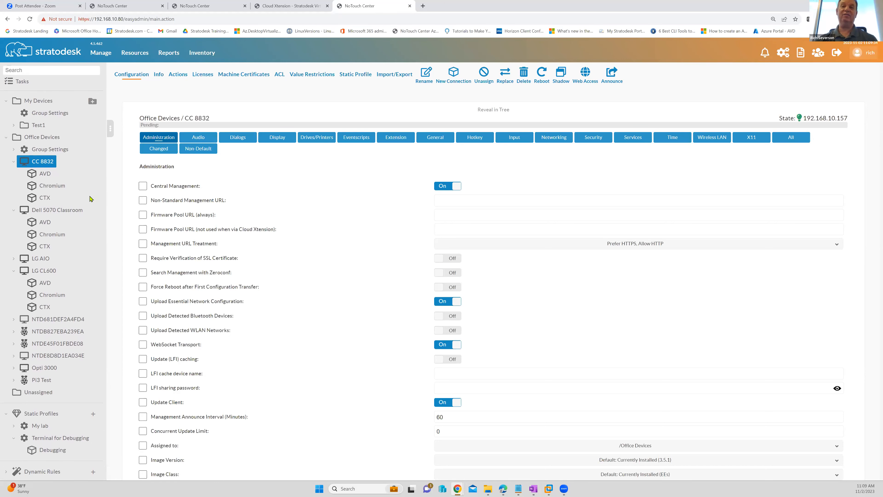
scroll(85, 209, "down", 3)
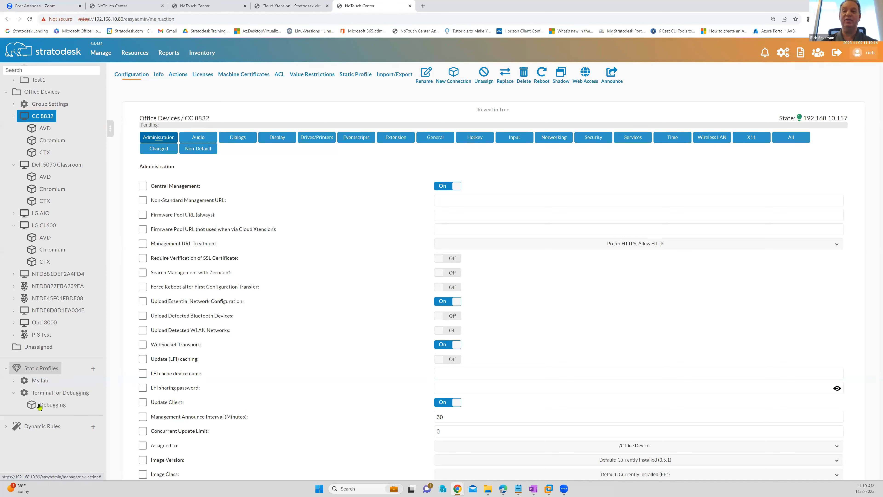
left_click(48, 397)
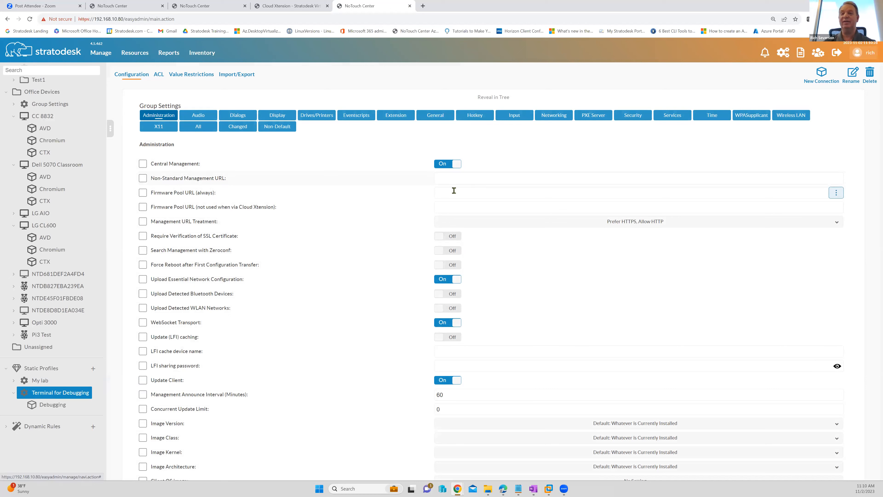
left_click(53, 408)
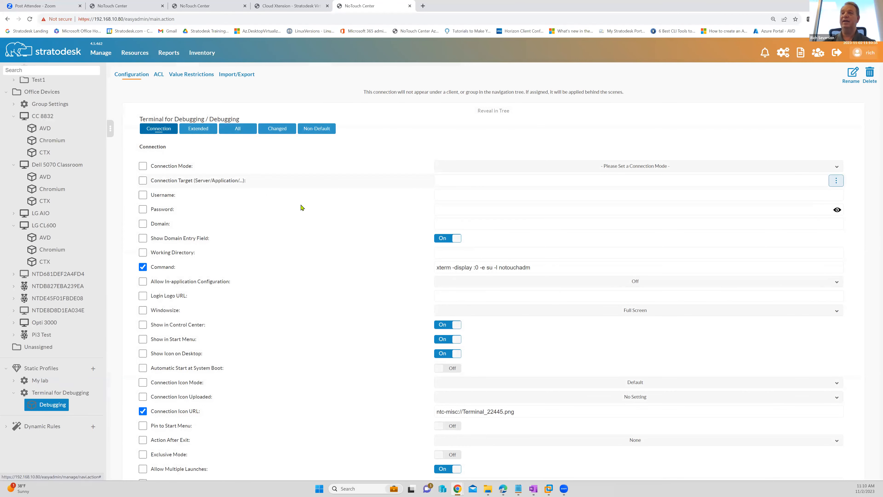
left_click(475, 170)
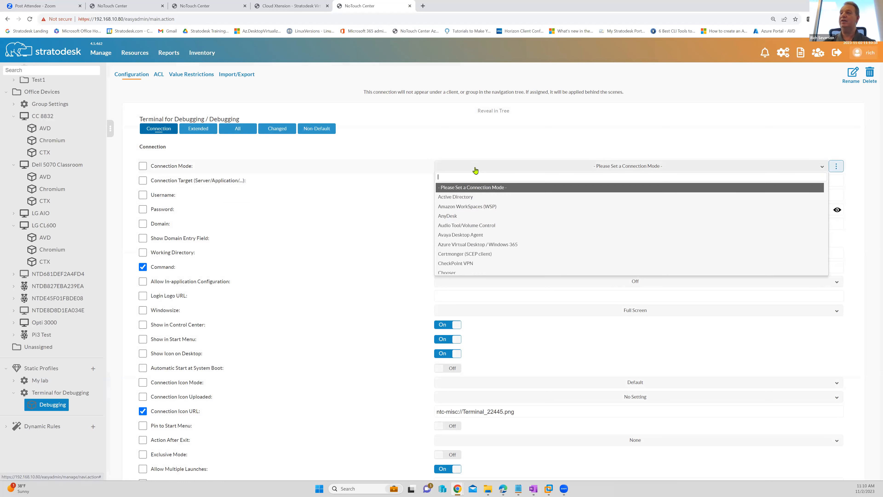
type("c")
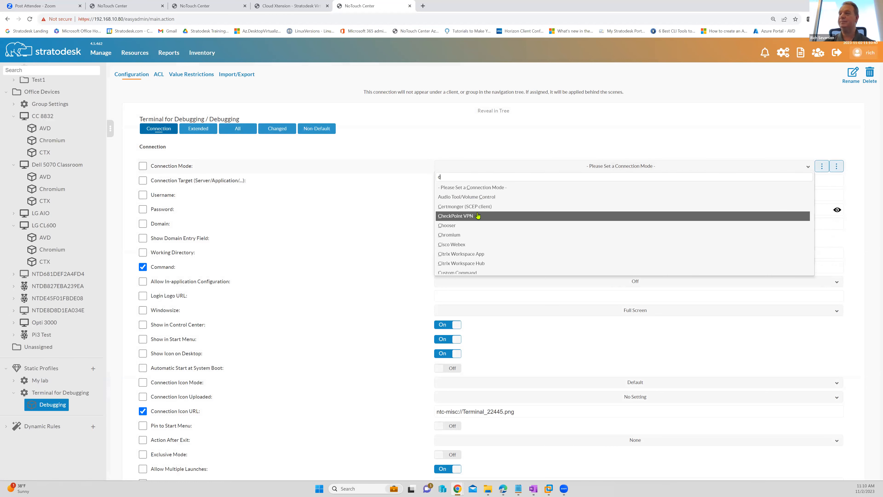
left_click(469, 272)
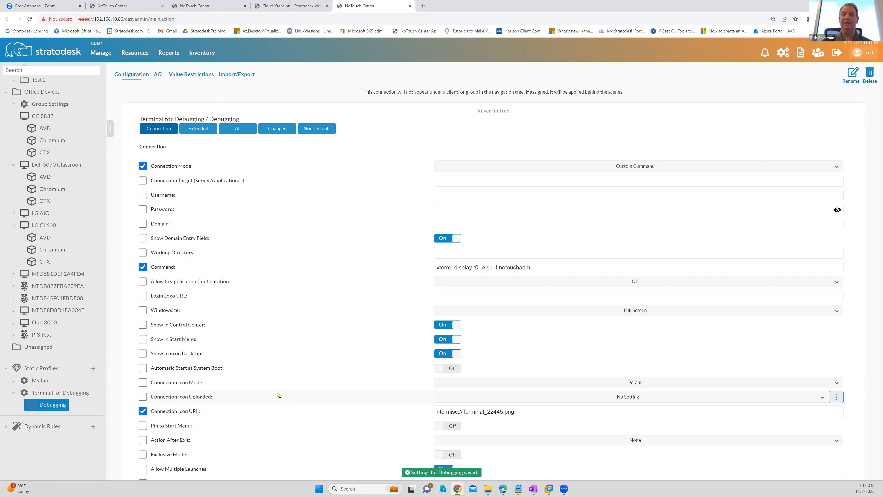
Review the Chromium to NoTouch Center connection in the My lab static profile
left_click(12, 381)
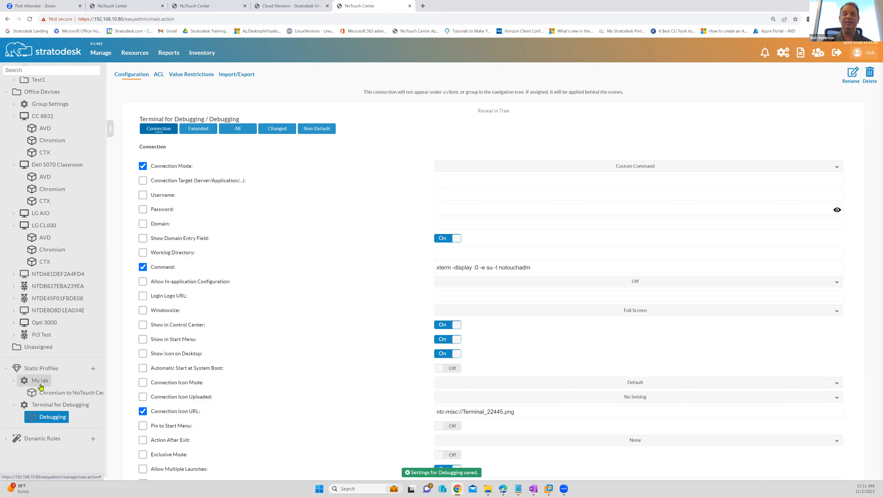
left_click(40, 393)
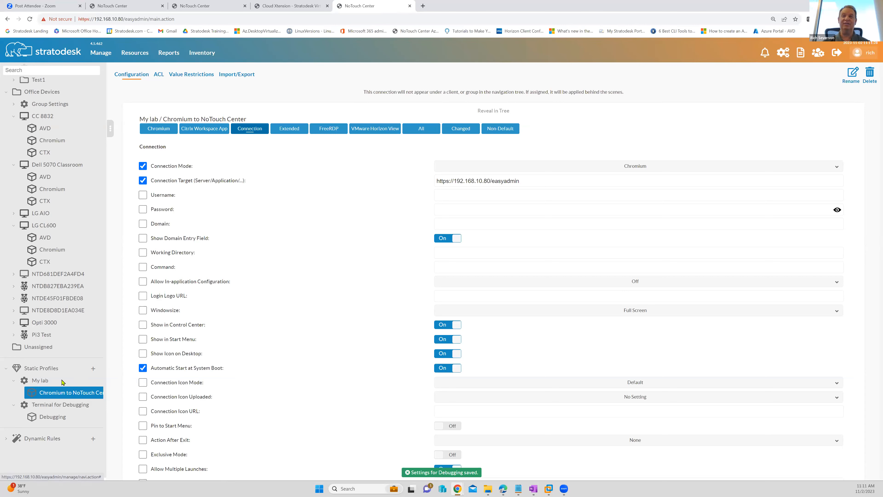
Assign the Terminal for Debugging static profile to the CC 8832 device in Office Devices
scroll(62, 382, "up", 3)
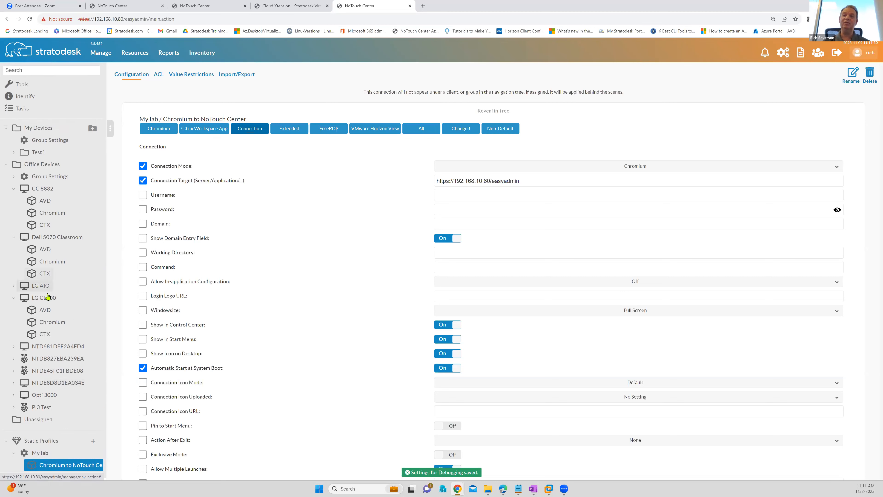
left_click(48, 169)
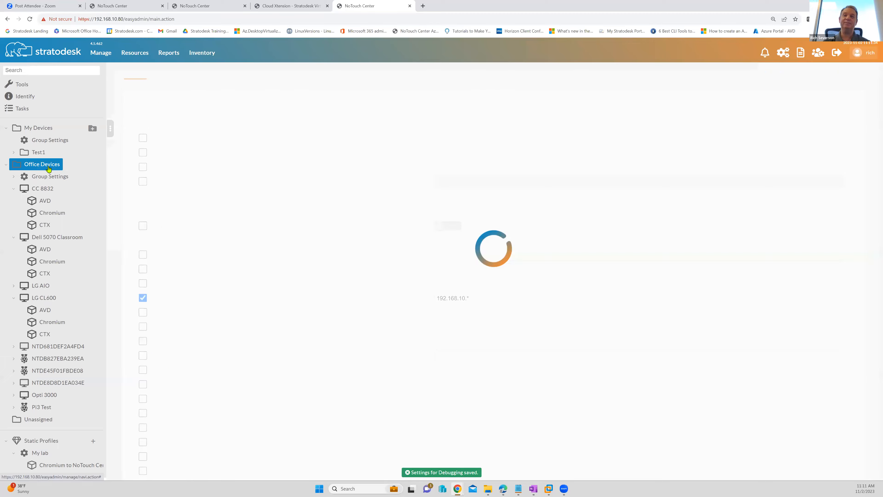
left_click(48, 191)
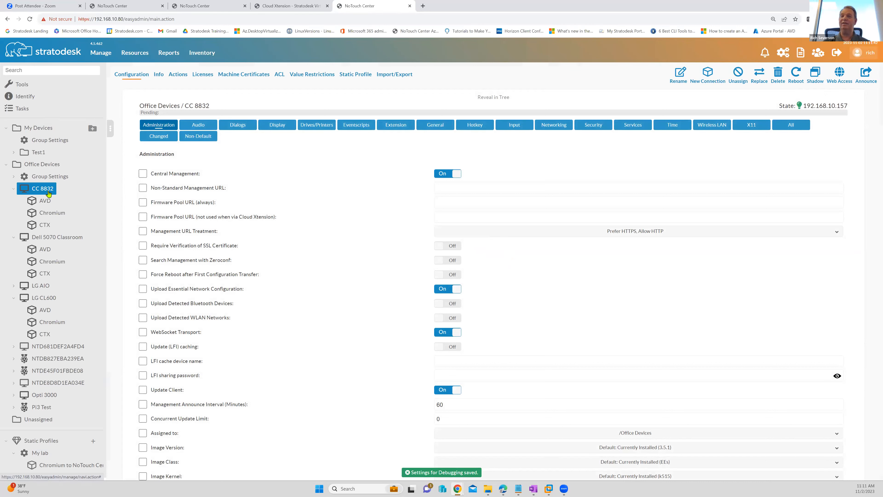
left_click(362, 75)
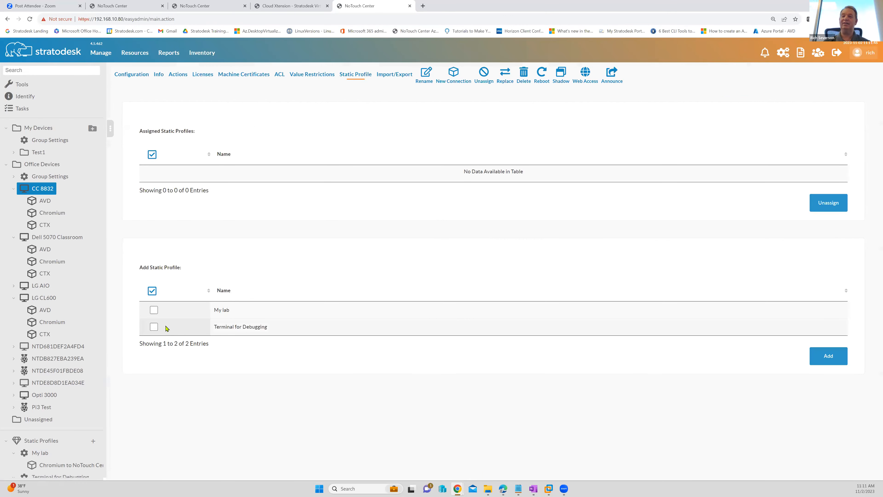
left_click(154, 327)
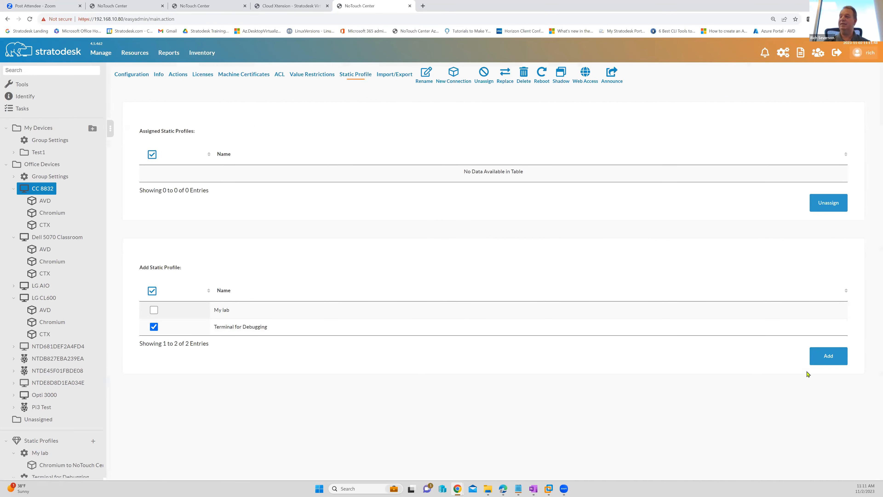
left_click(820, 366)
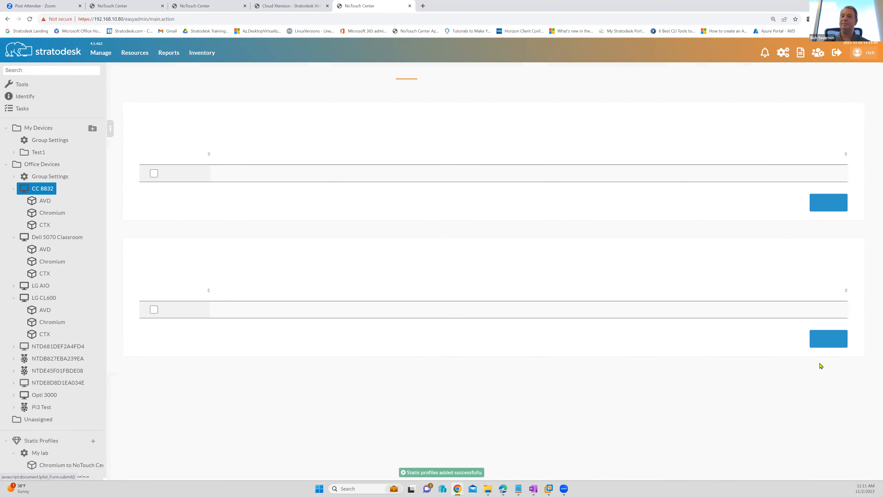
Run a remote action on the CC 8832 device and confirm it
right_click(49, 188)
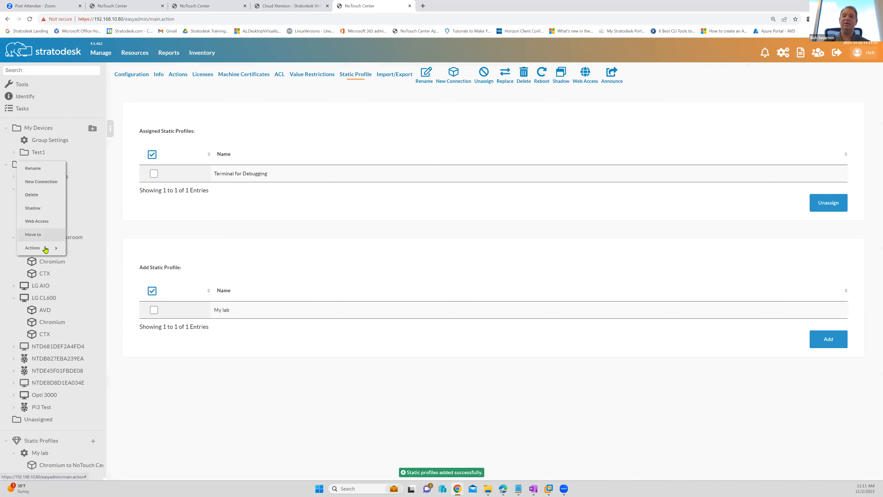
mouse_move(46, 249)
left_click(41, 410)
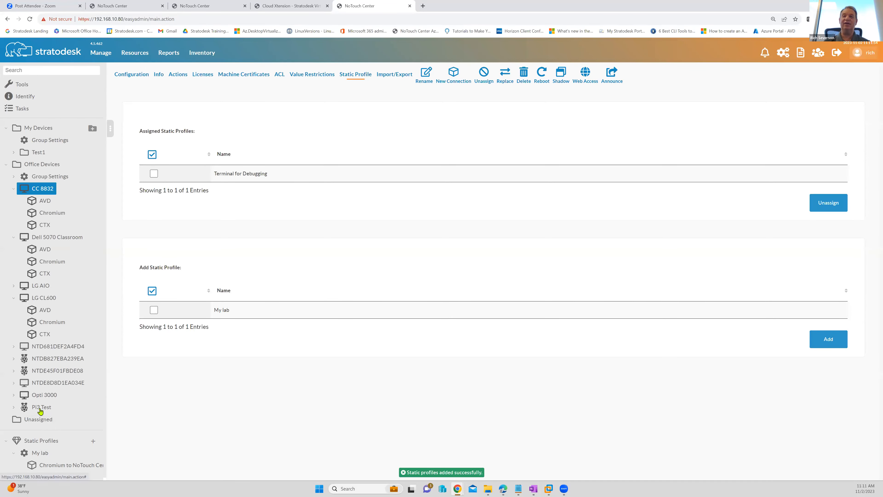
key("Return")
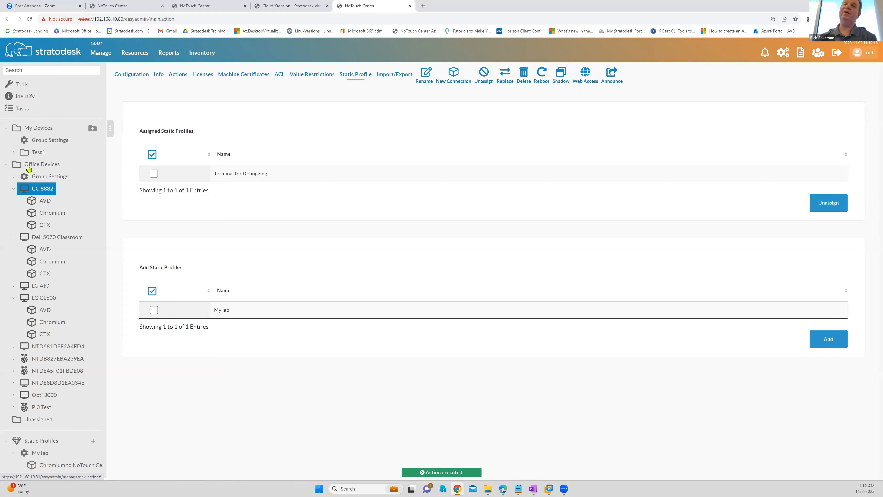
Open the Chromium connection in the Office Devices group settings and search the page for "icon"
left_click(22, 178)
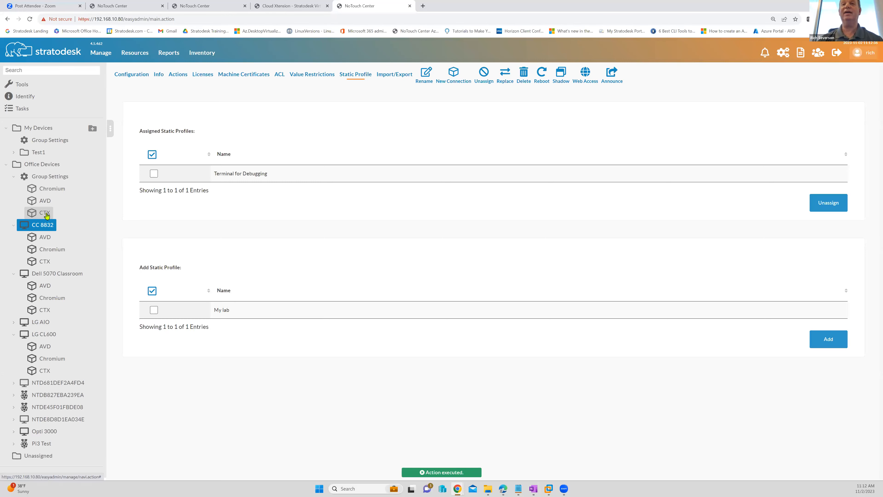
left_click(52, 189)
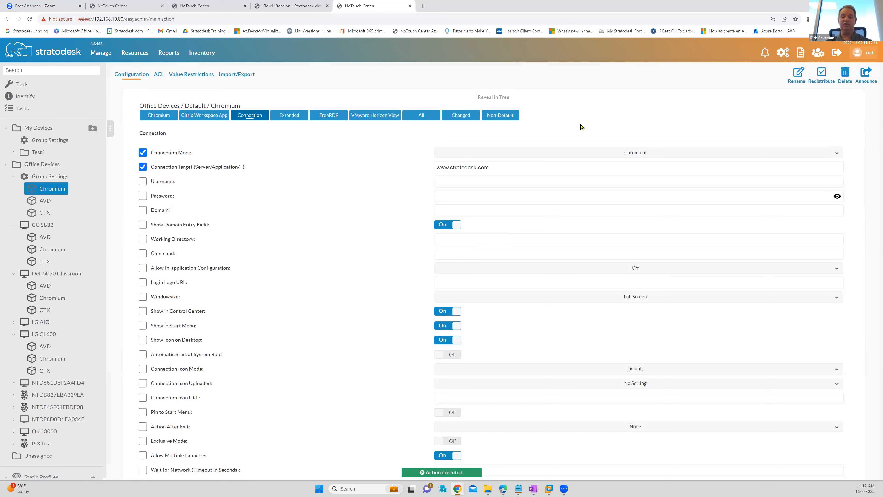
key("ctrl+f")
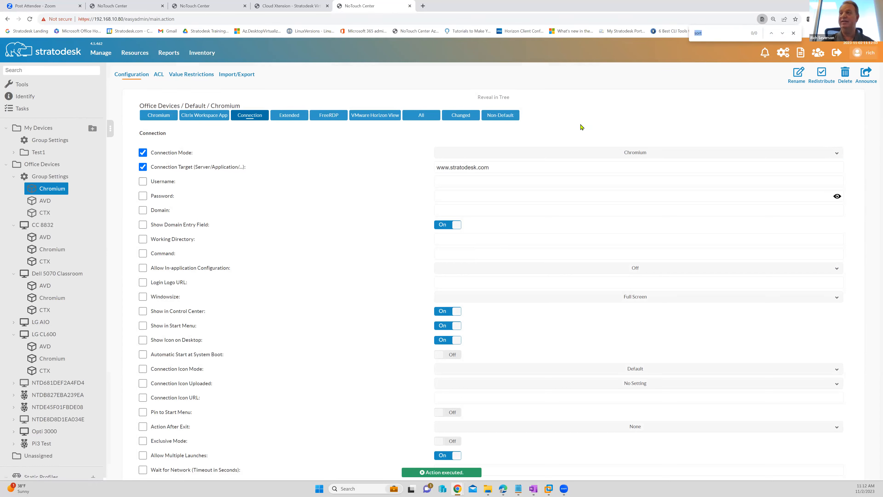
type("o")
key("BackSpace")
key("BackSpace")
type("icon")
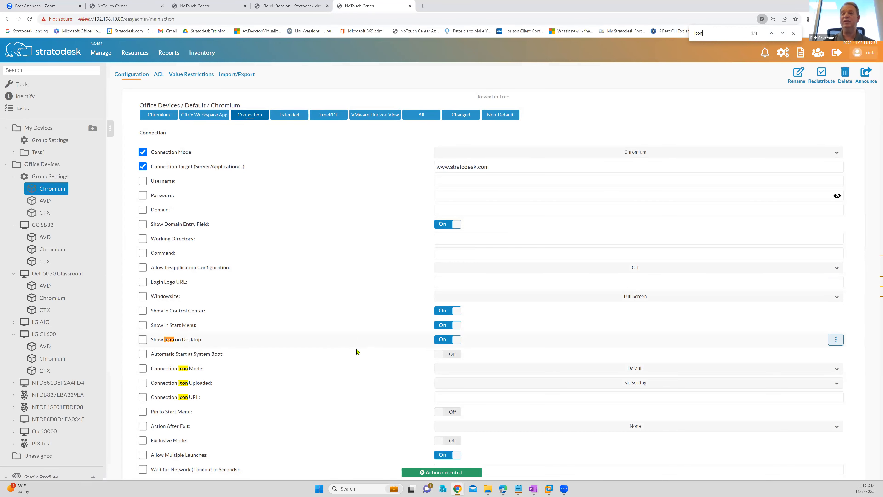
Examine the Connection Icon Mode choices of the Chromium connection and the icon settings of the group's CTX connection
scroll(358, 348, "down", 1)
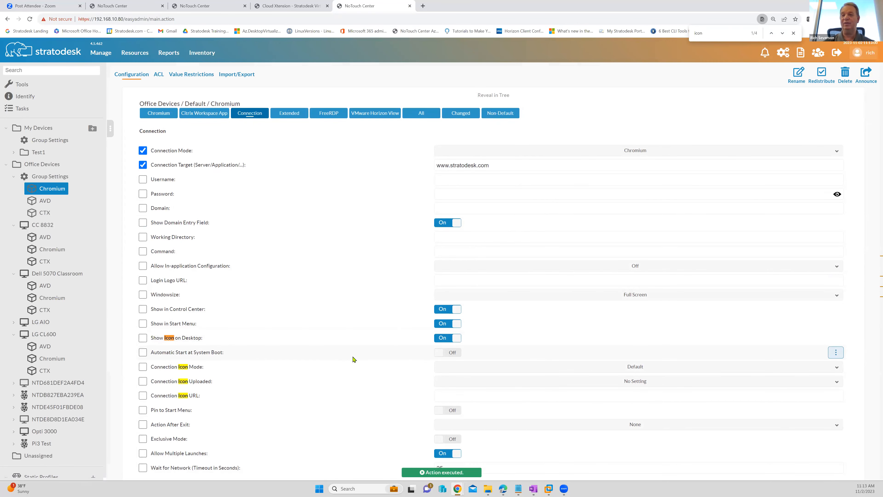
left_click(441, 368)
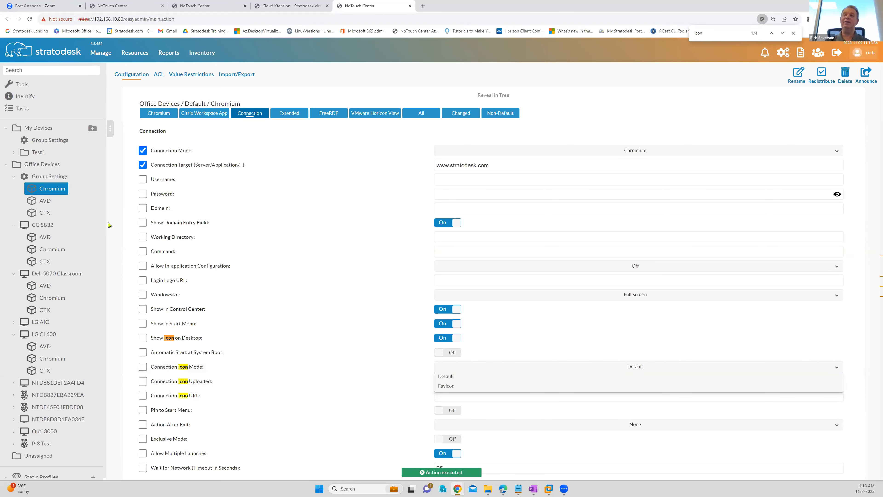
left_click(48, 214)
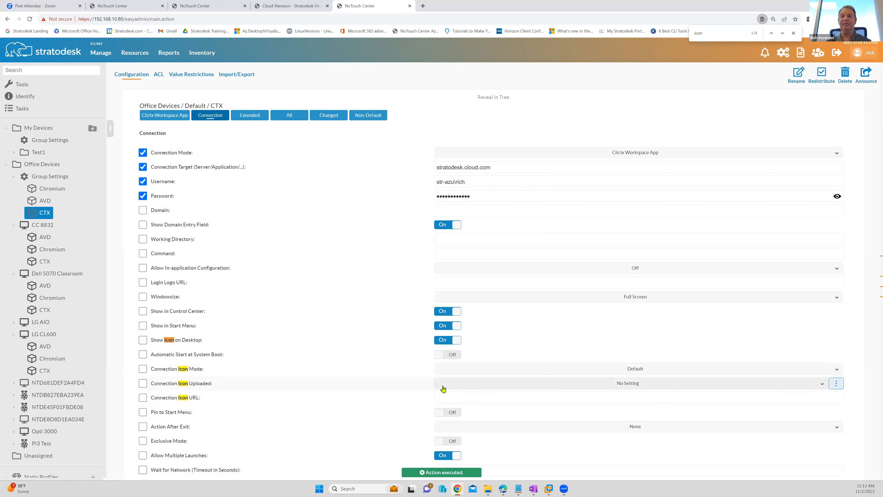
Open the list of miscellaneous files in the NoTouch Center resources
left_click(134, 53)
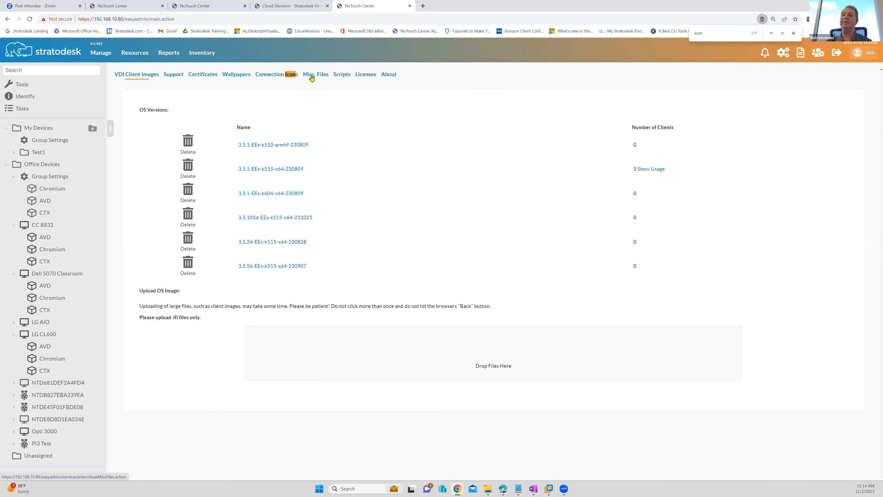
left_click(311, 78)
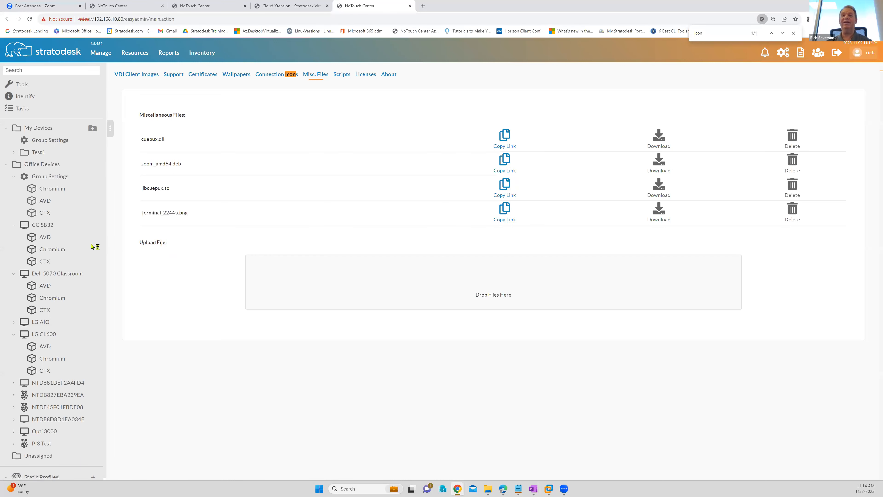
Set the Icon Sort Key of the CC 8832 device's CTX connection to 80 in its extended settings
left_click(51, 264)
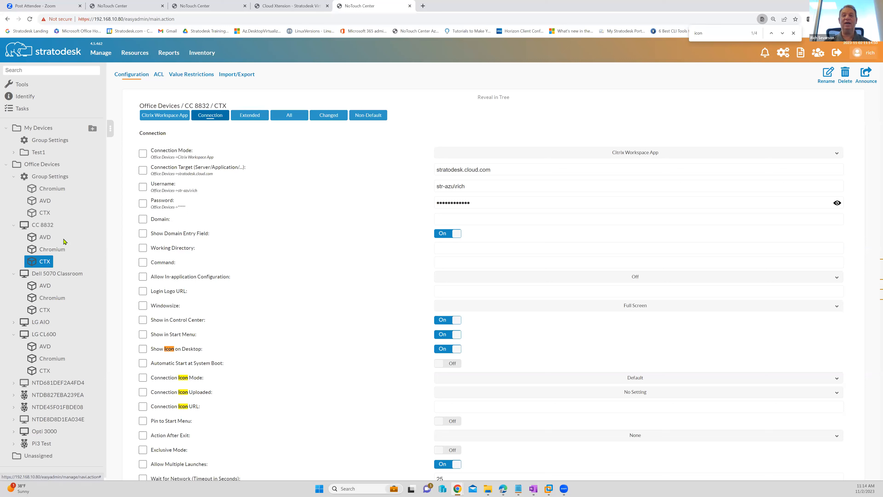
left_click(46, 261)
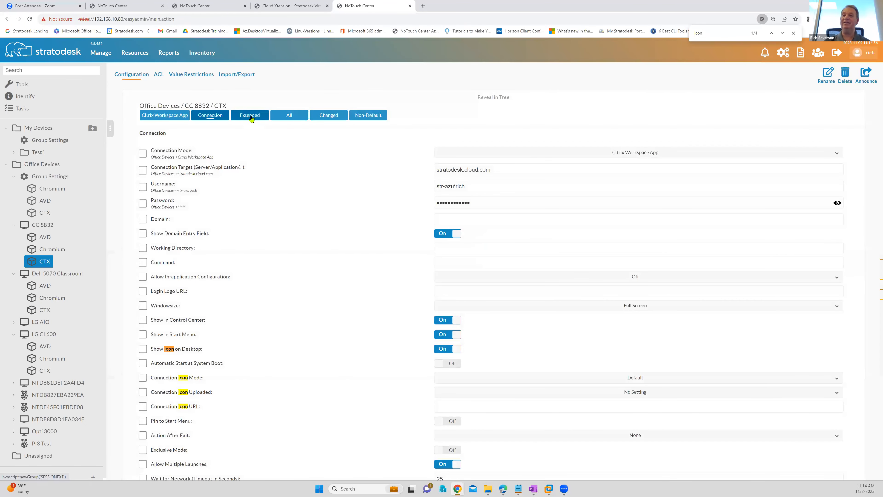
left_click(250, 116)
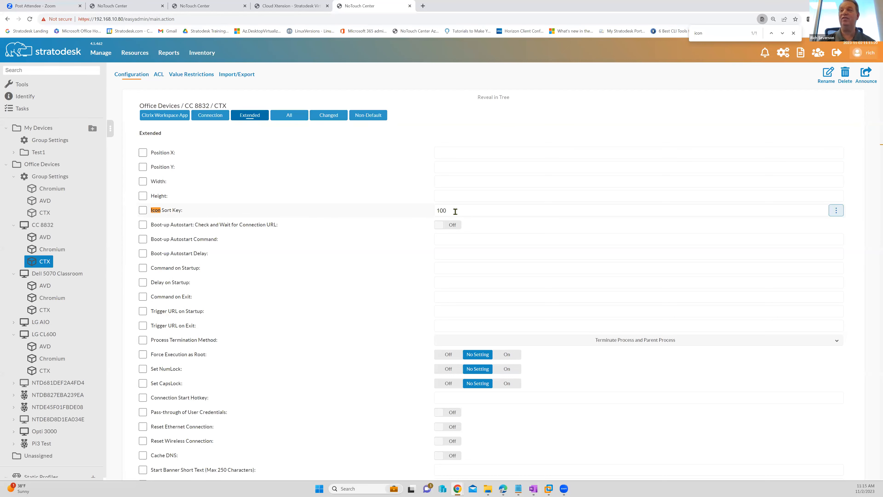
double_click(434, 212)
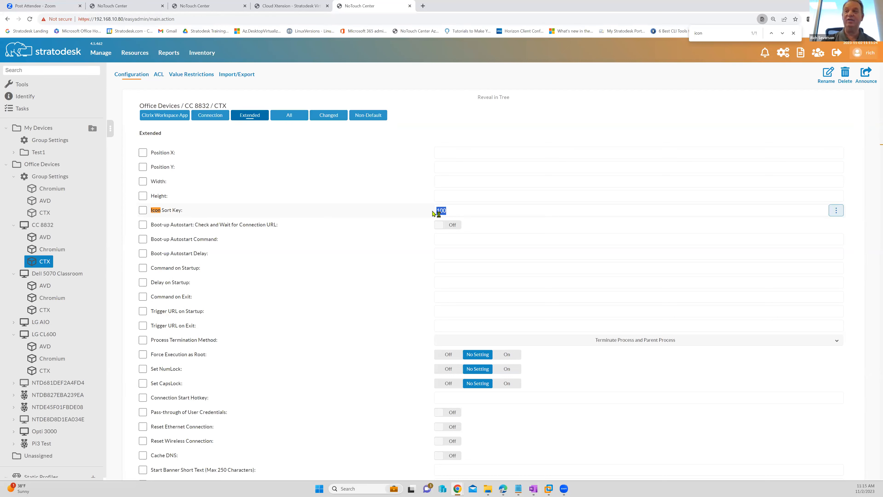
type("80")
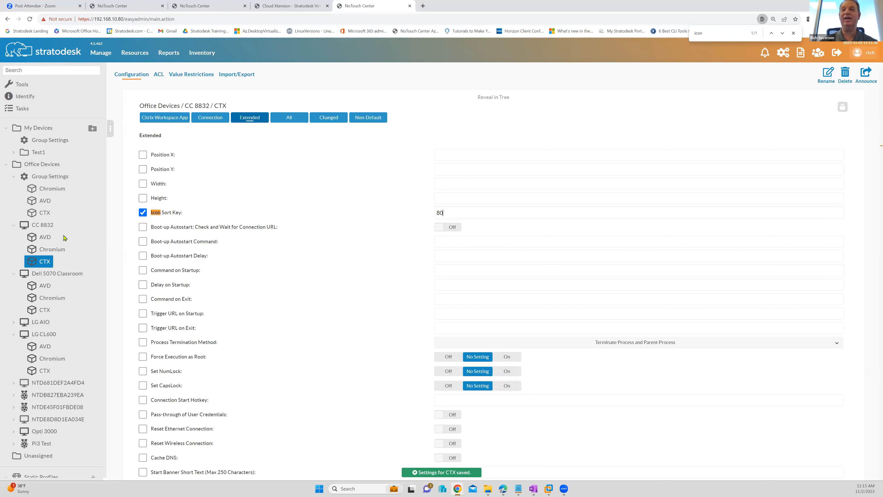
Run the Announce action on the CC 8832 device and confirm it
left_click(44, 226)
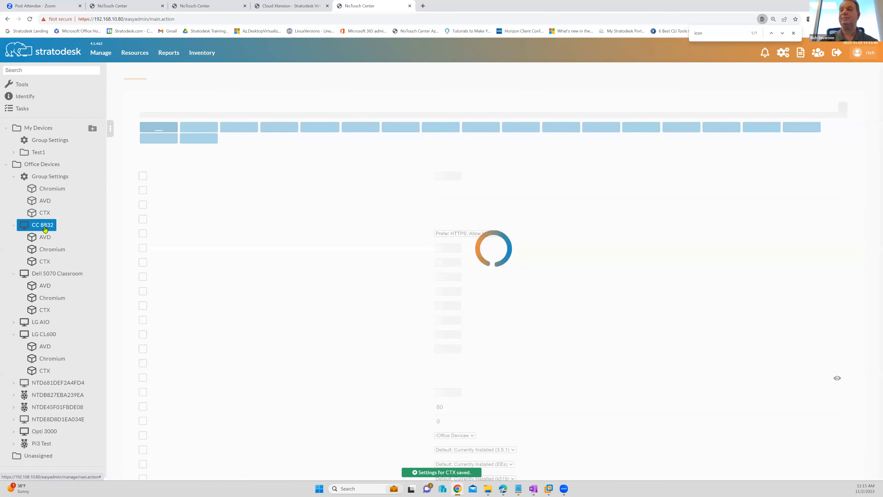
left_click(51, 262)
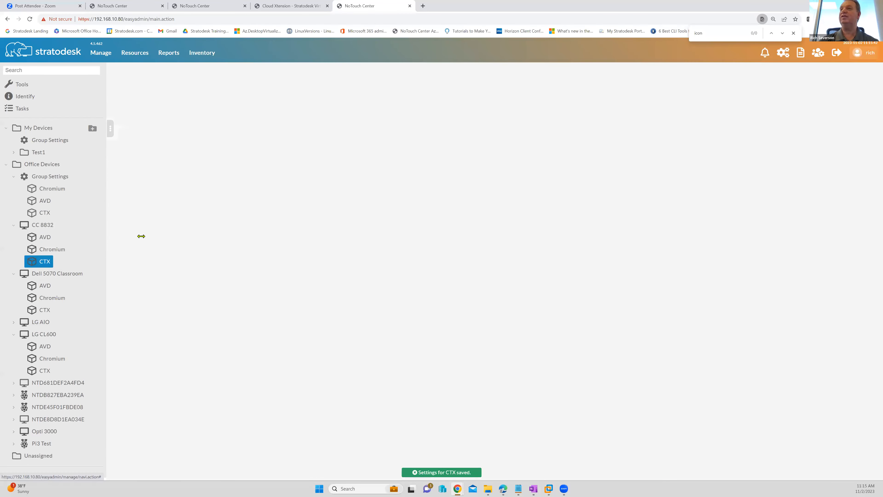
left_click(254, 121)
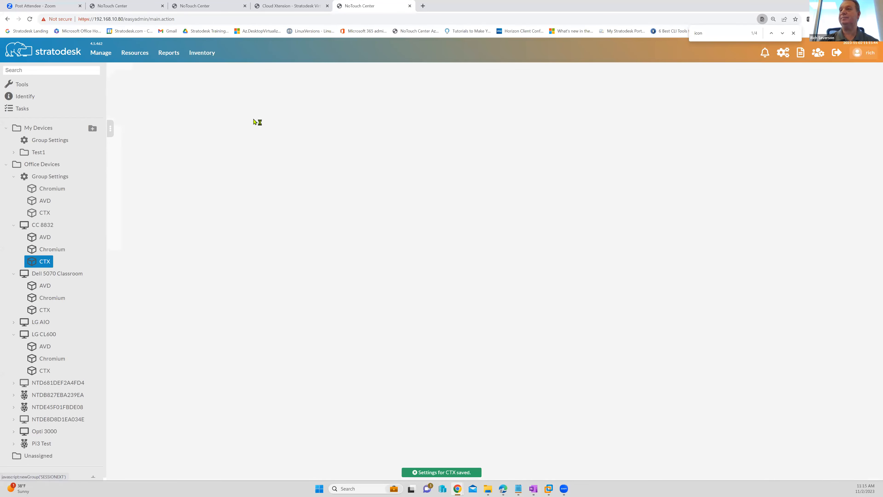
left_click(47, 230)
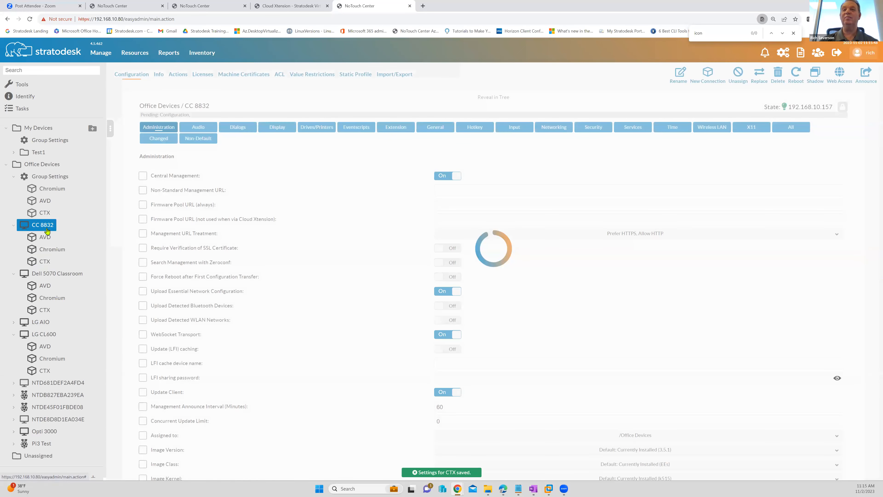
right_click(47, 230)
mouse_move(53, 289)
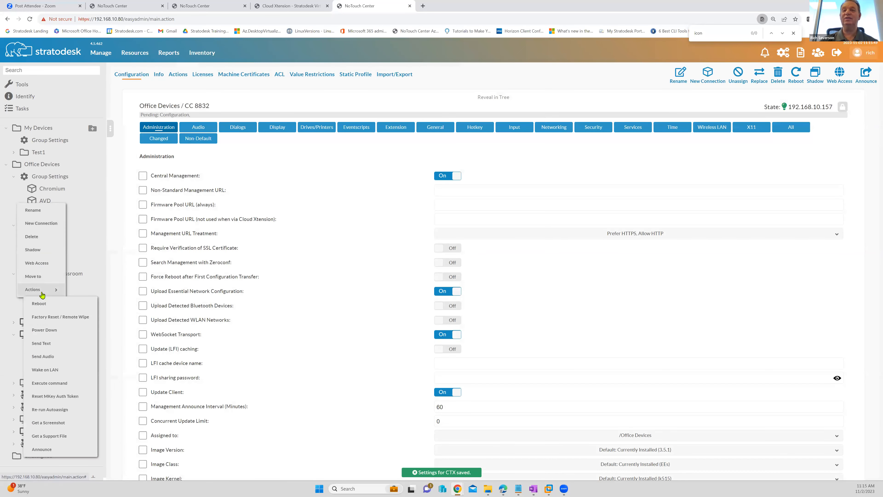
left_click(42, 450)
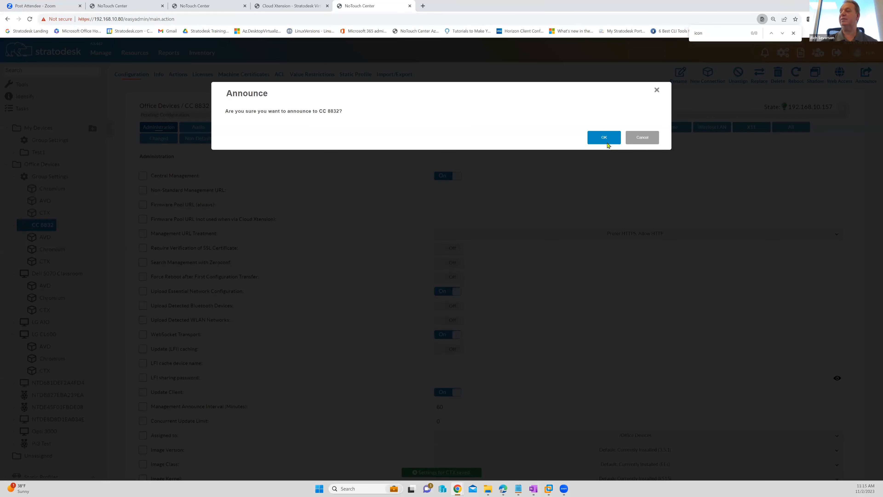
left_click(608, 144)
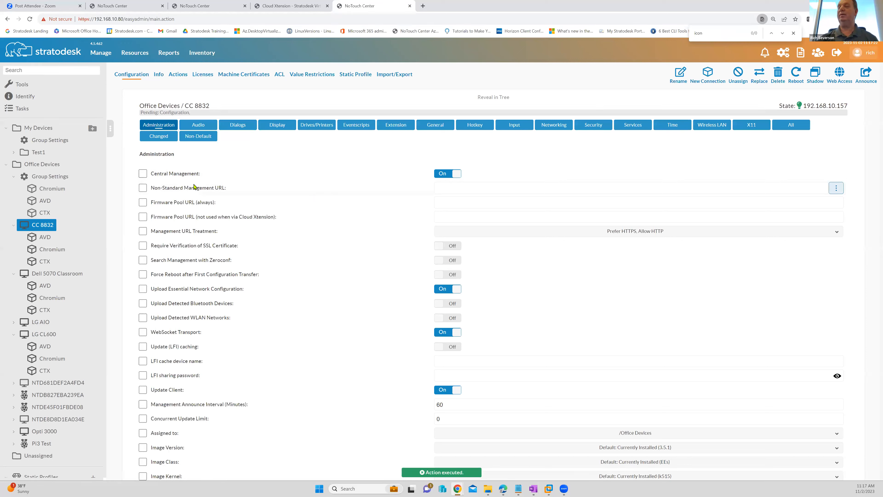
Review the connection settings of the Chromium connection in the Office Devices group settings
left_click(62, 179)
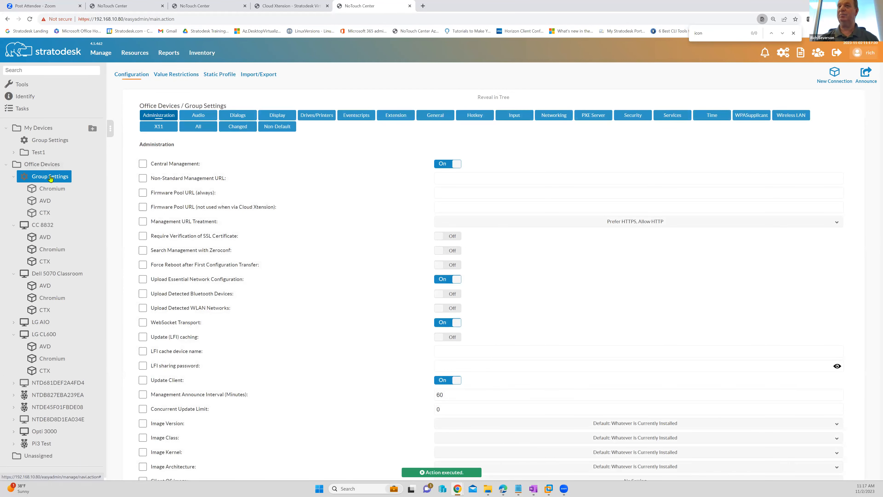
left_click(50, 189)
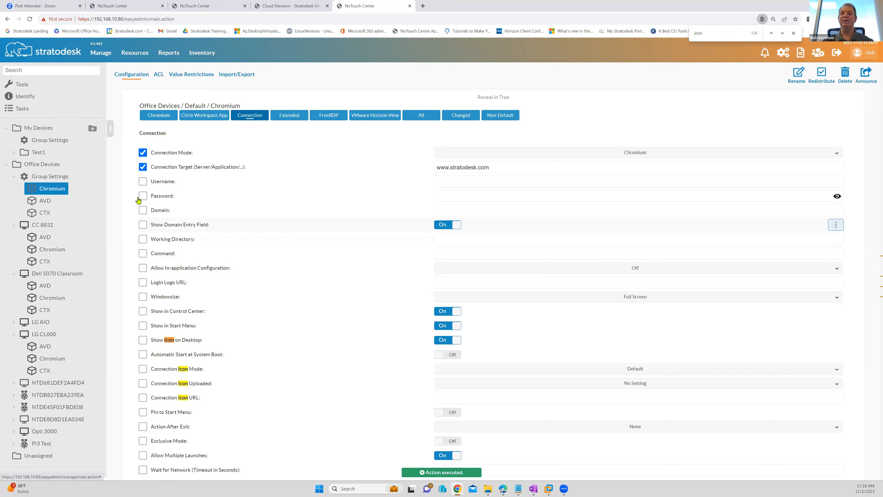
Open web access to the CC 8832 device, log in with the administration password and shadow its screen, closing the shadowing window after viewing
left_click(44, 225)
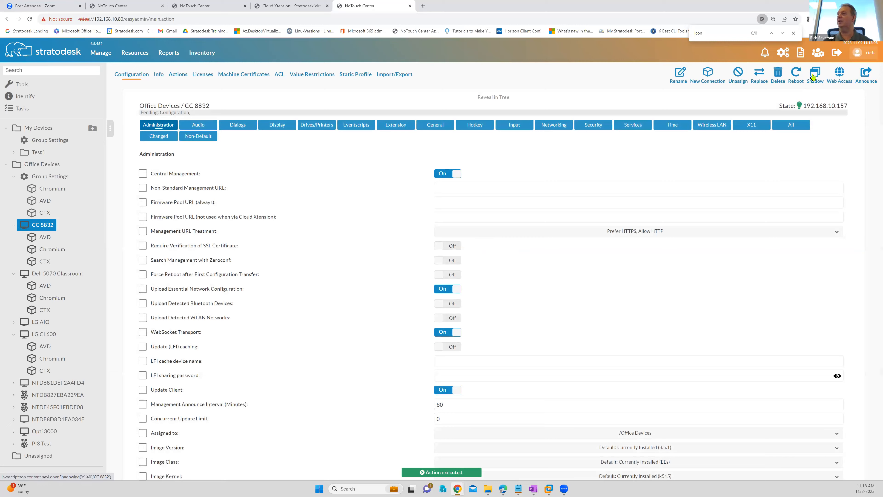
left_click(806, 77)
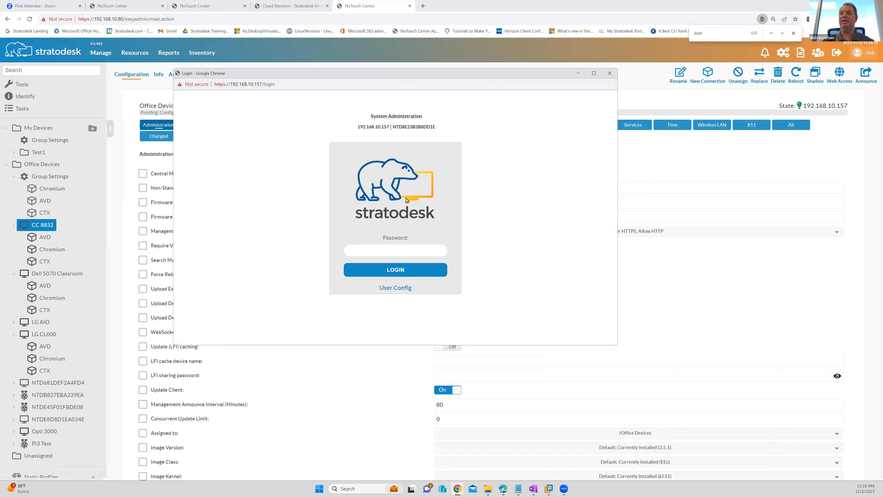
left_click(382, 253)
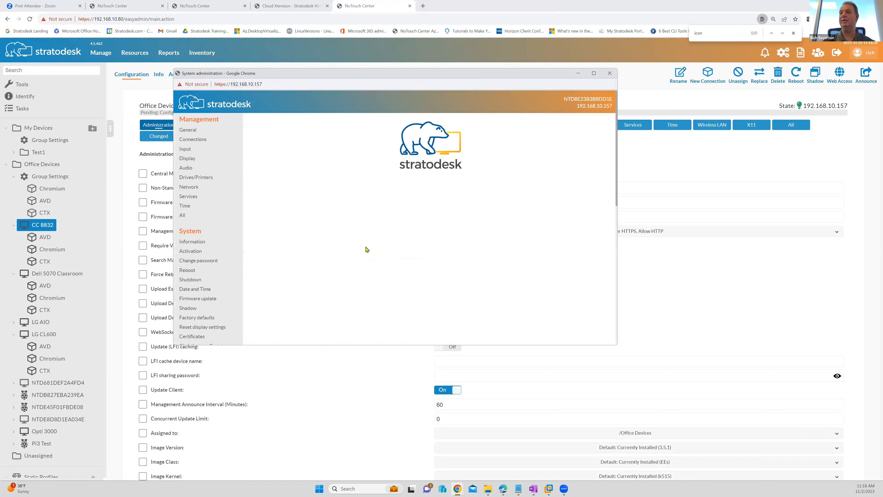
left_click(206, 308)
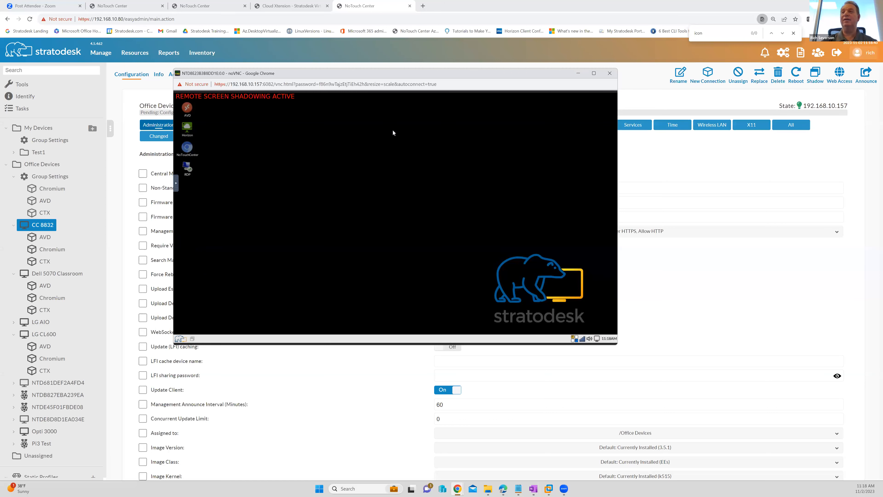
left_click(574, 76)
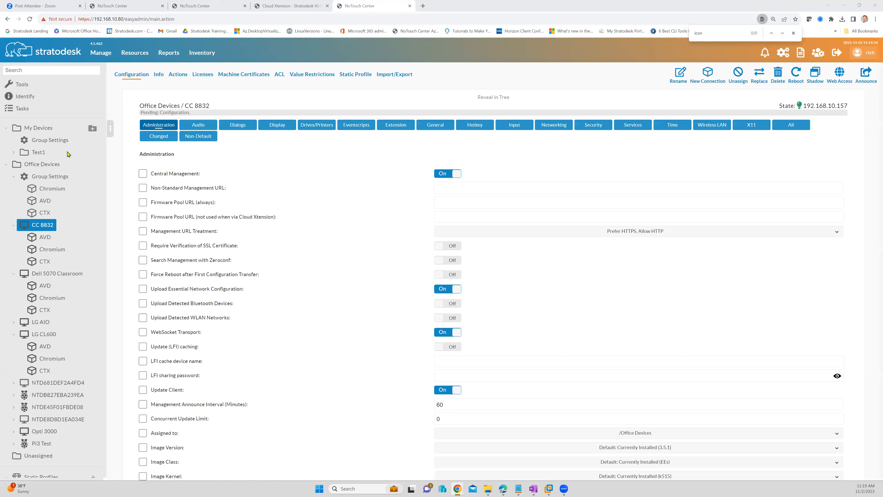
Review the changed and non-default settings of CC 8832, including where Multimonitor Mode and SSH Start Service get their values
left_click(44, 225)
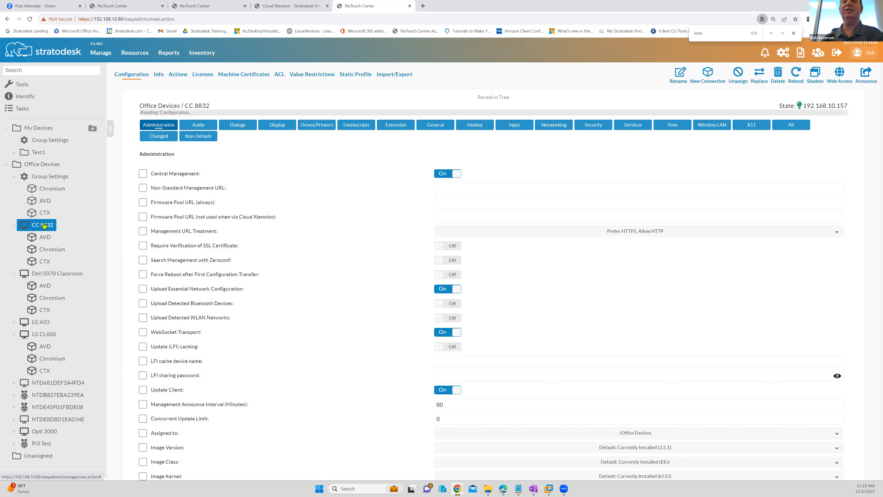
left_click(44, 225)
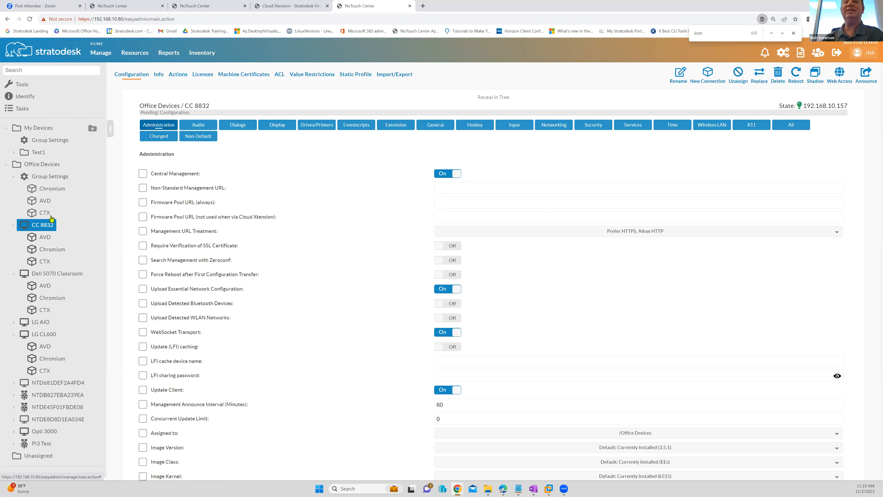
left_click(160, 136)
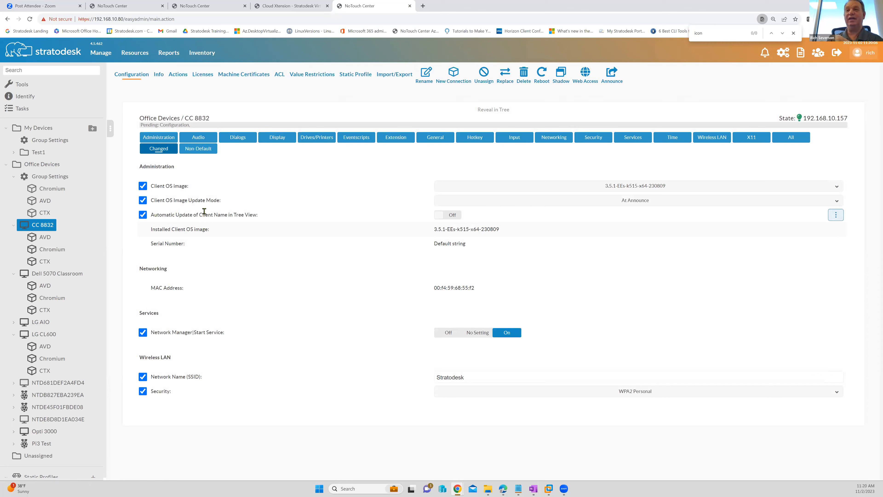
left_click(202, 150)
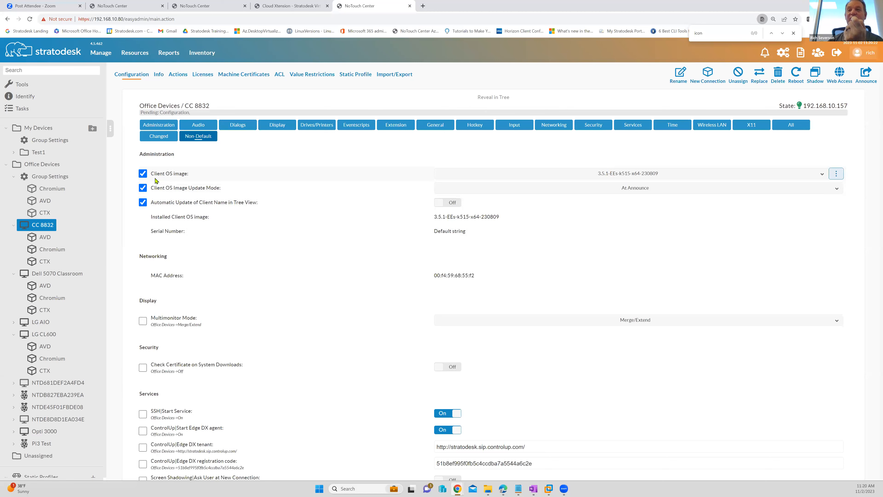
scroll(215, 244, "down", 2)
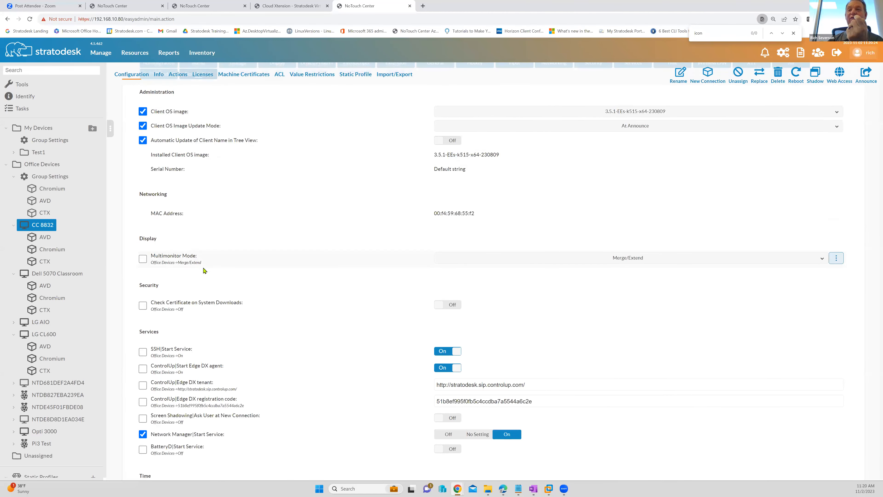
left_click_drag(200, 260, 154, 260)
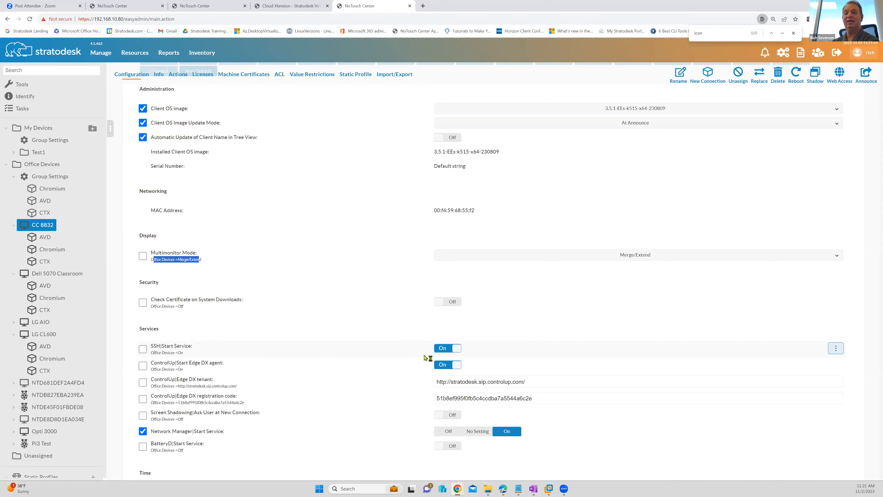
left_click_drag(199, 356, 153, 355)
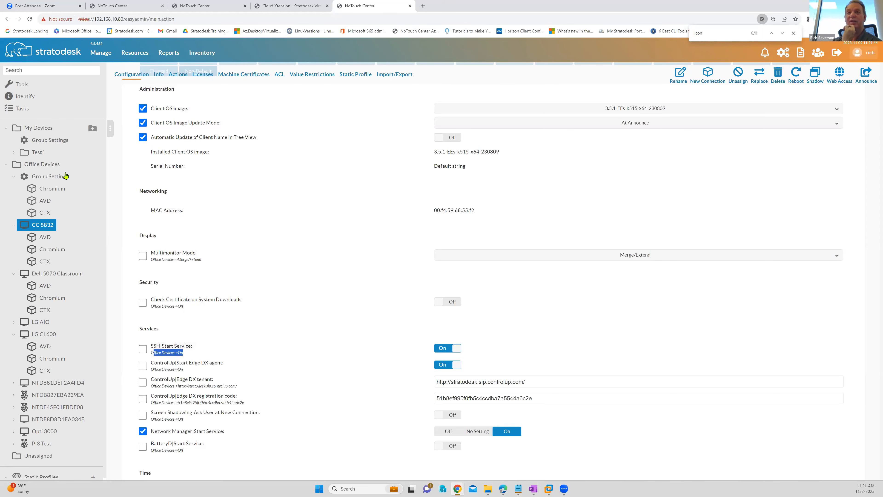
Examine the Services settings of the Office Devices group, including the SSH options
left_click(51, 177)
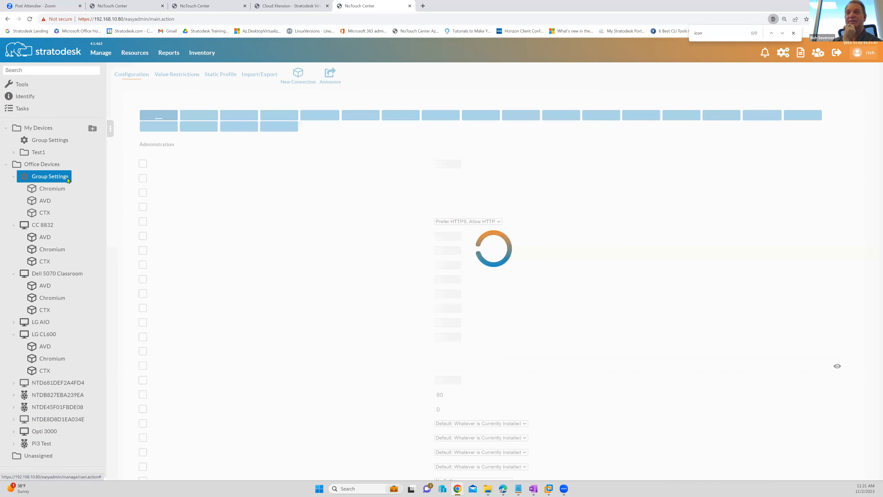
left_click(681, 120)
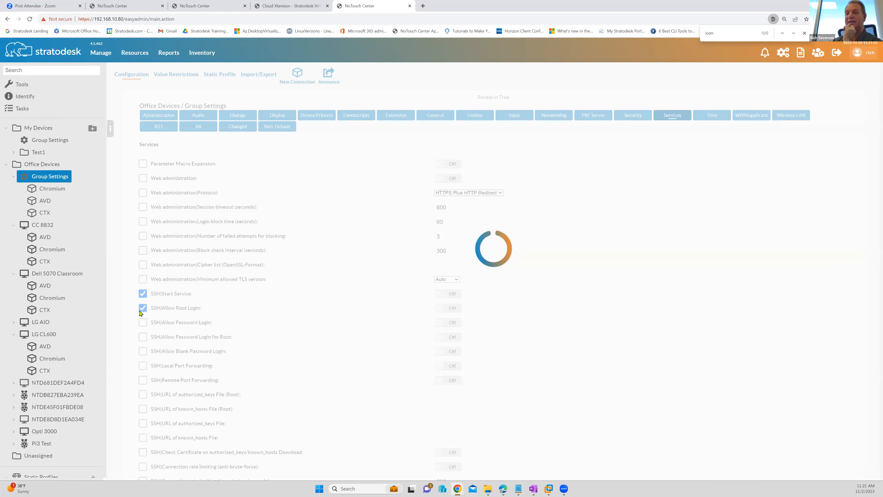
scroll(219, 228, "up", 15)
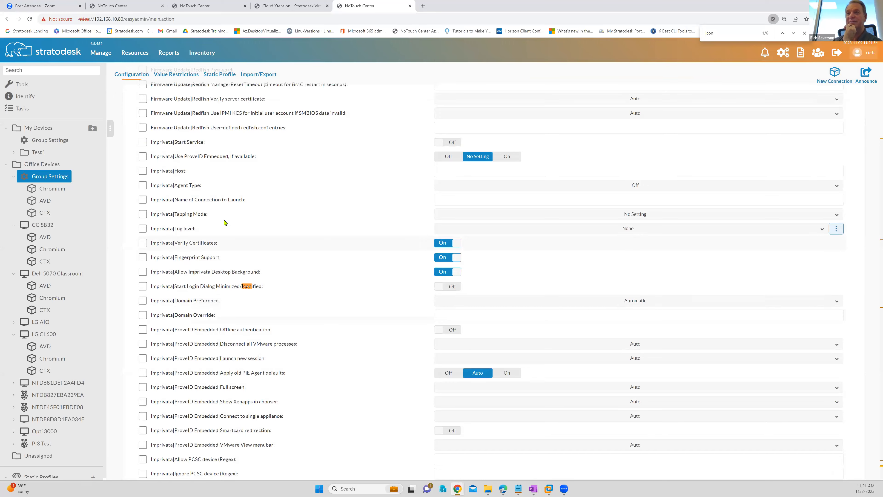
scroll(228, 223, "up", 10)
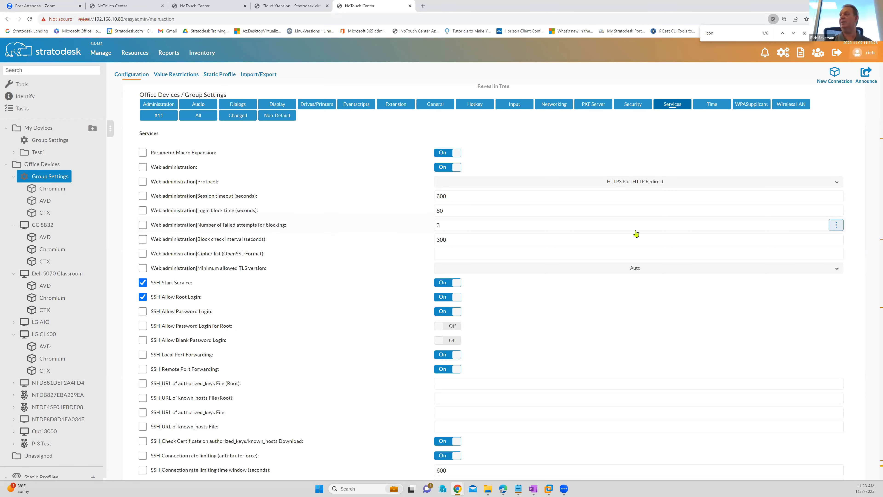
Review the NoTouch Center user list and roles, and inspect the rights of the support role without changing them
left_click(821, 57)
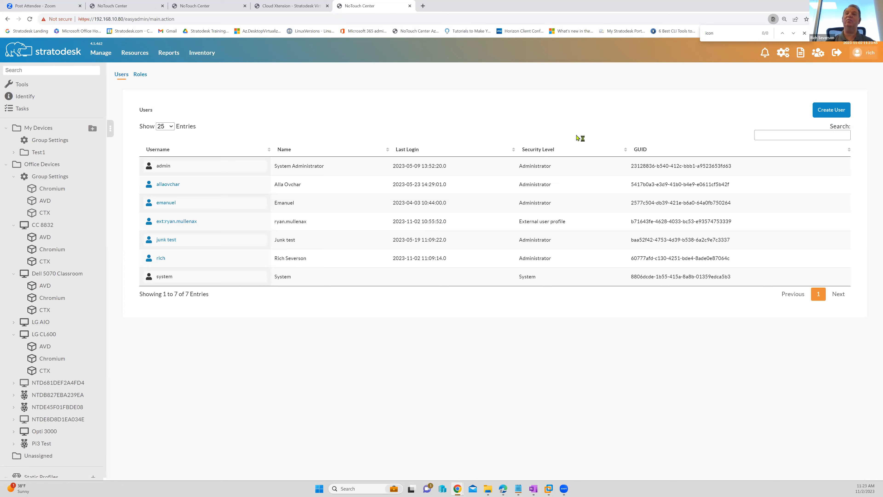
left_click(144, 77)
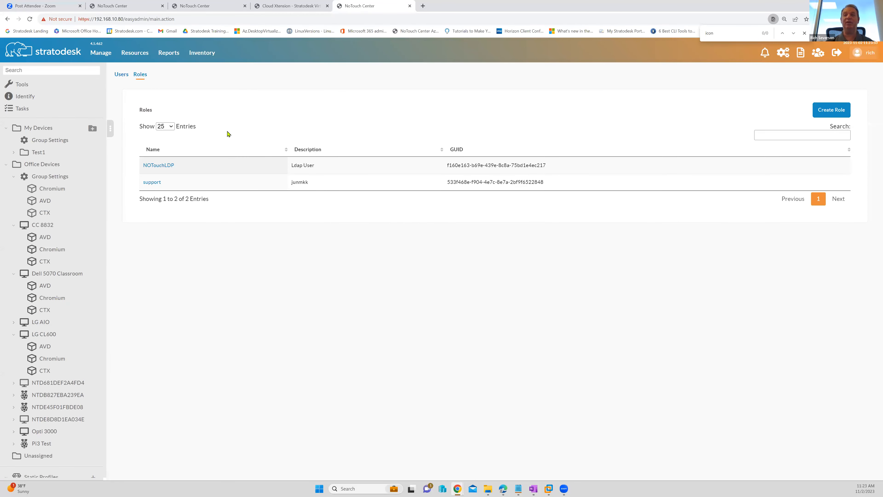
left_click(152, 183)
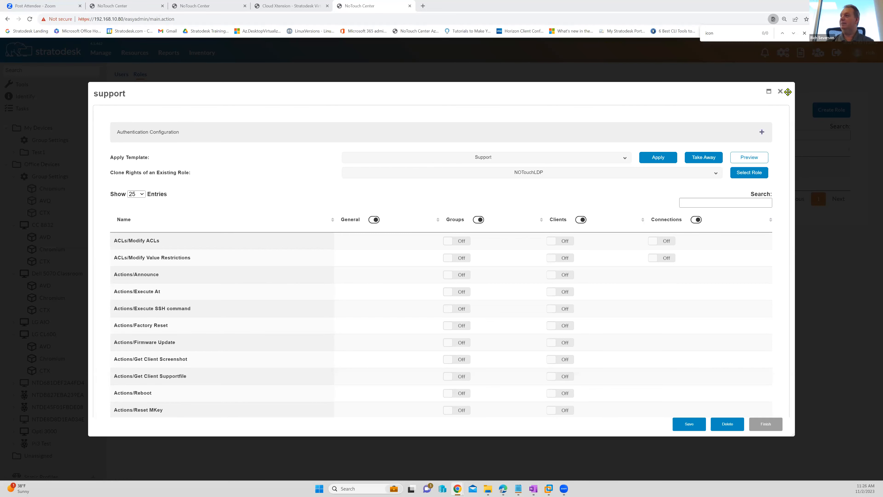
left_click(781, 91)
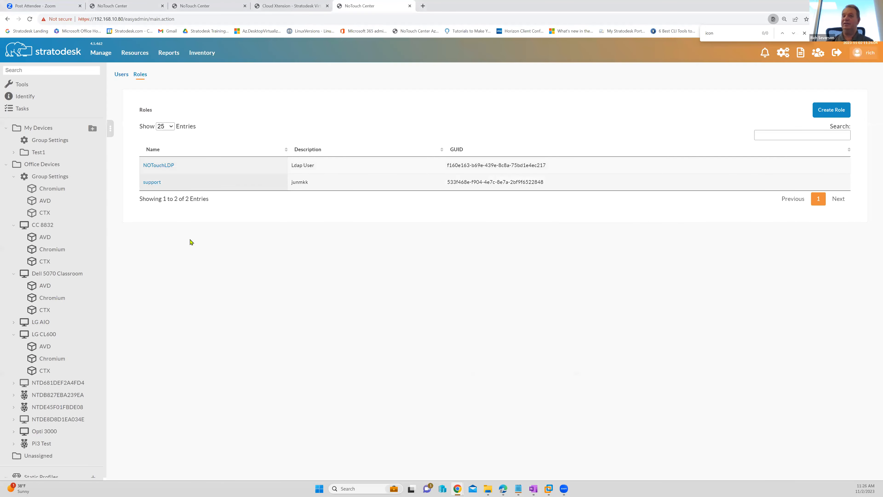
Find the reboot options in the Services settings of the Office Devices group by searching the page for "reboot"
left_click(48, 178)
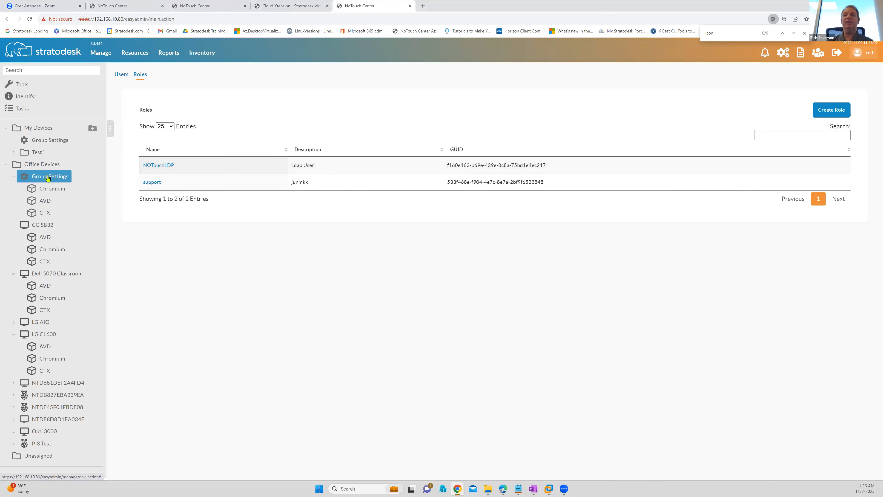
left_click(674, 117)
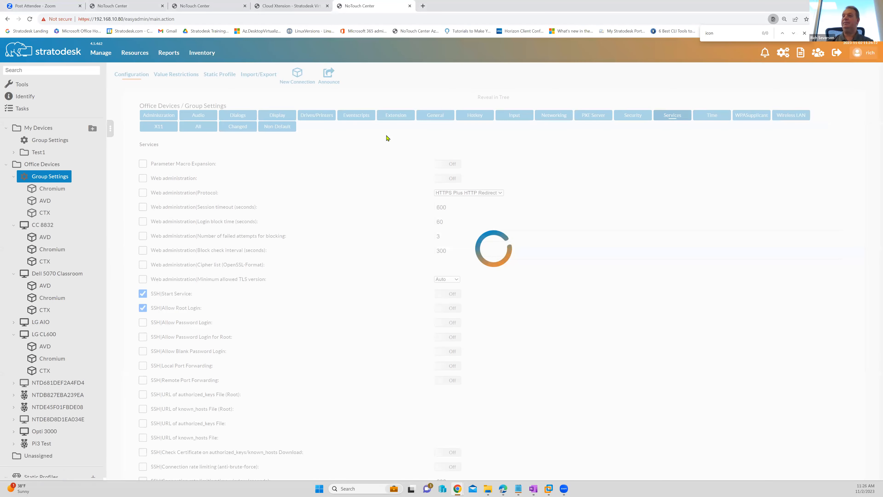
key("ctrl+f")
type("reboot")
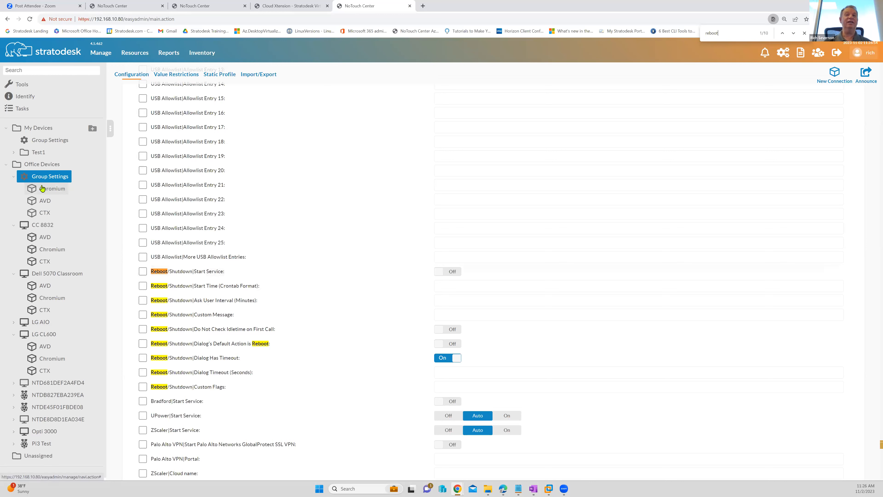
Check the management commands and actions available for the Office Devices group without applying any
left_click(34, 226)
right_click(38, 164)
mouse_move(28, 202)
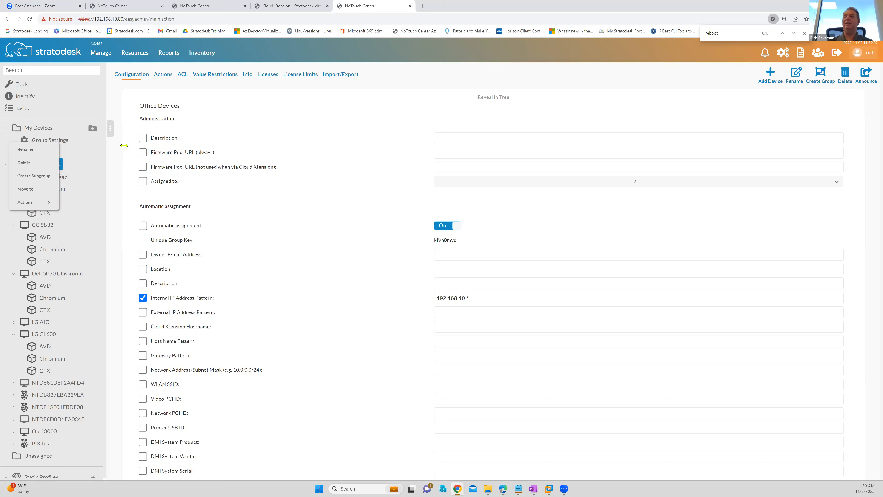
left_click(75, 167)
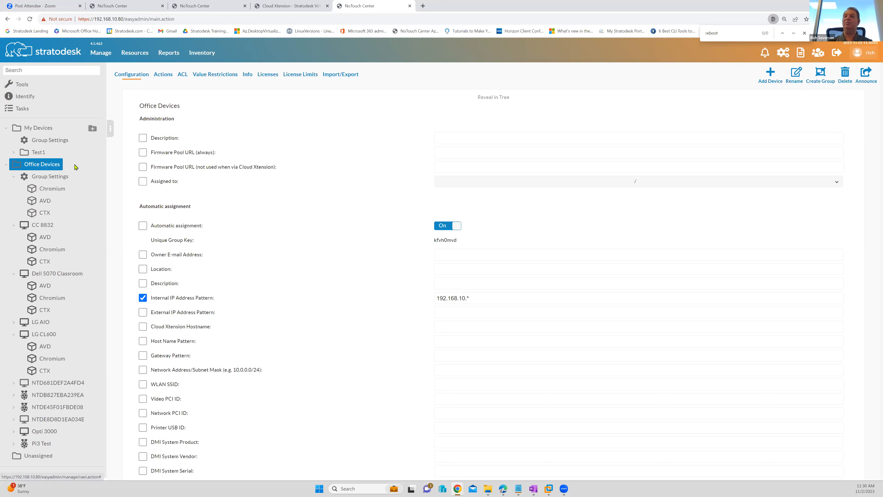
Create a default connection named MS in the Office Devices group settings and open its connection mode options
left_click(59, 178)
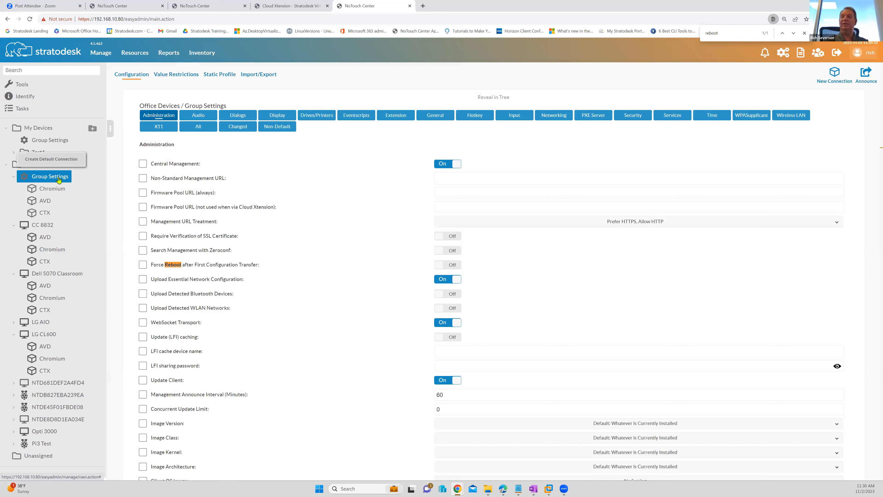
left_click(64, 160)
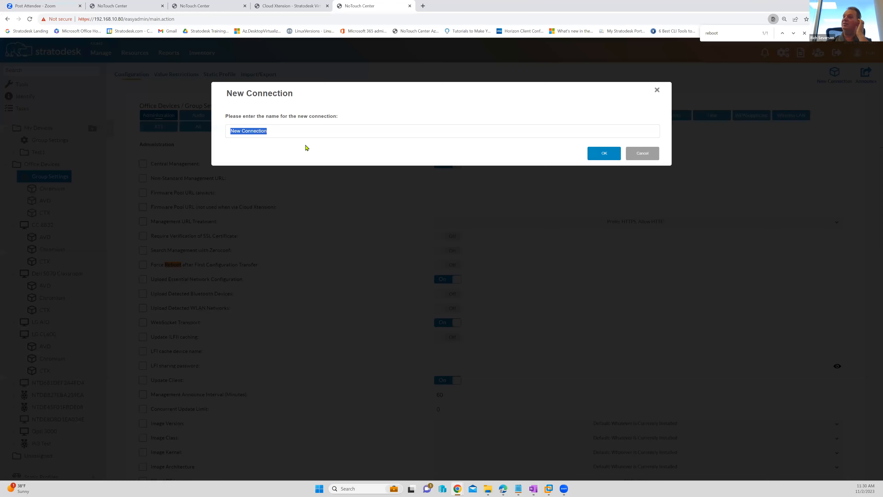
type("MS")
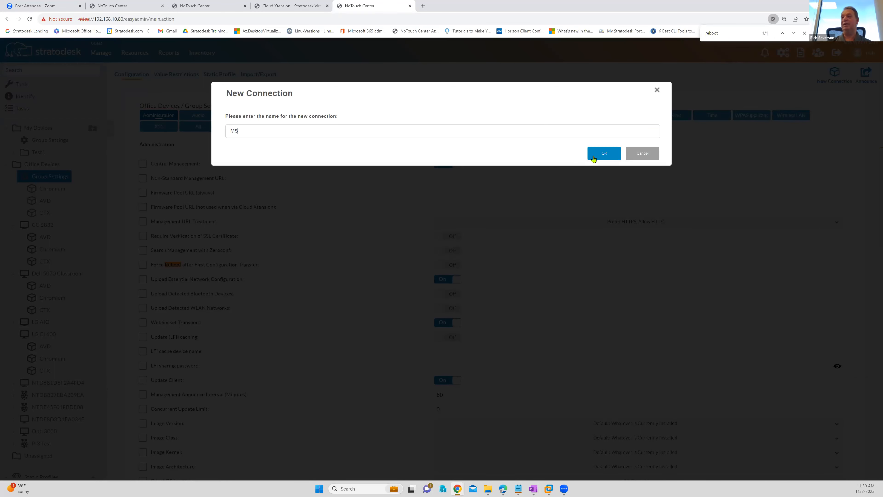
key("Return")
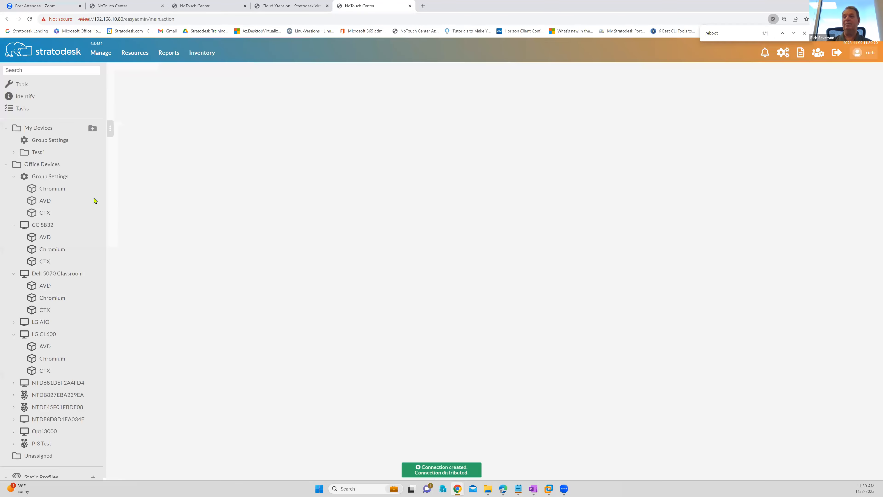
left_click(49, 225)
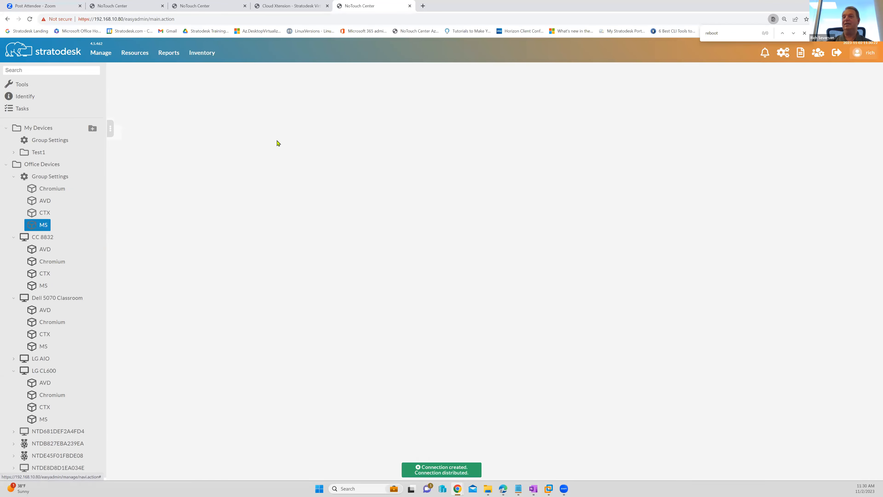
left_click(458, 153)
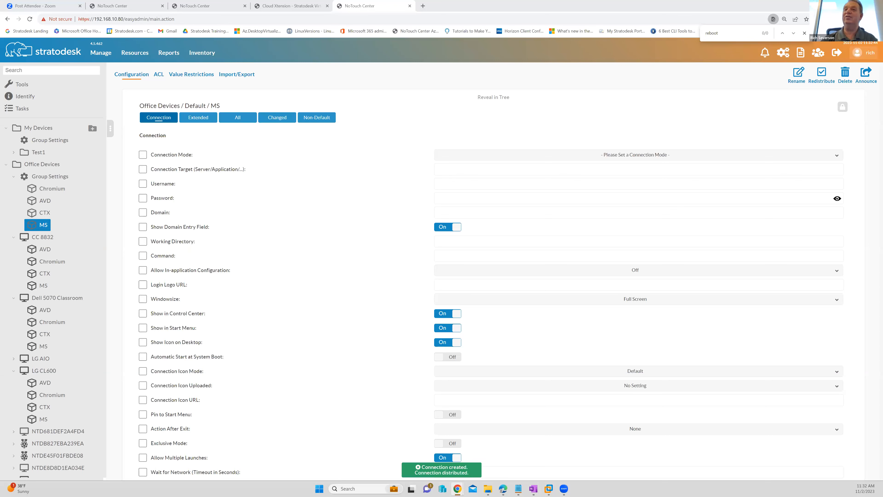
Show the device information list of the Office Devices group
left_click(54, 165)
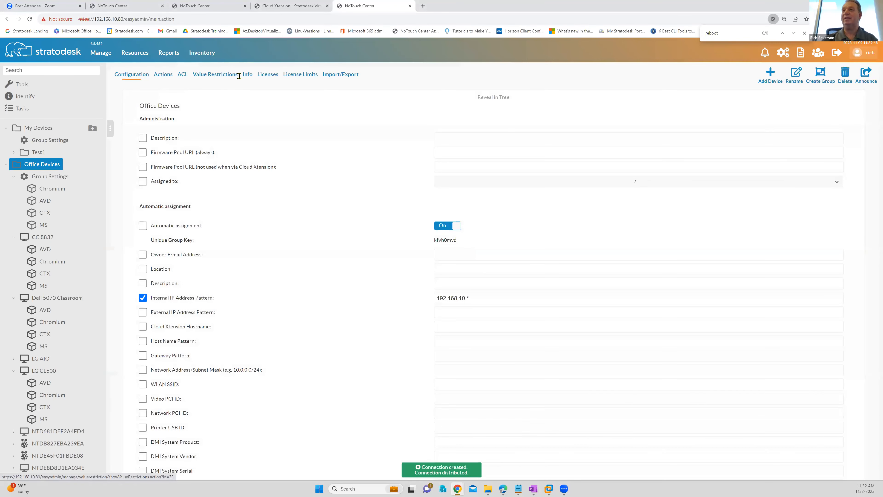
left_click(246, 78)
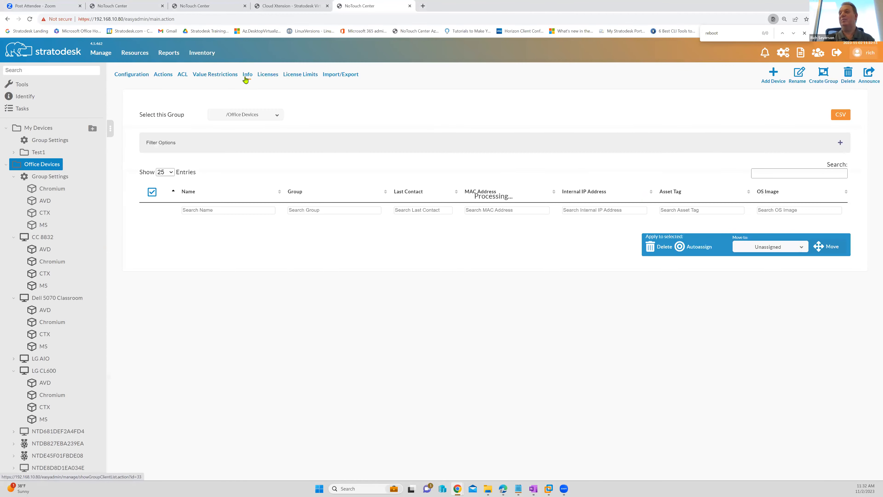